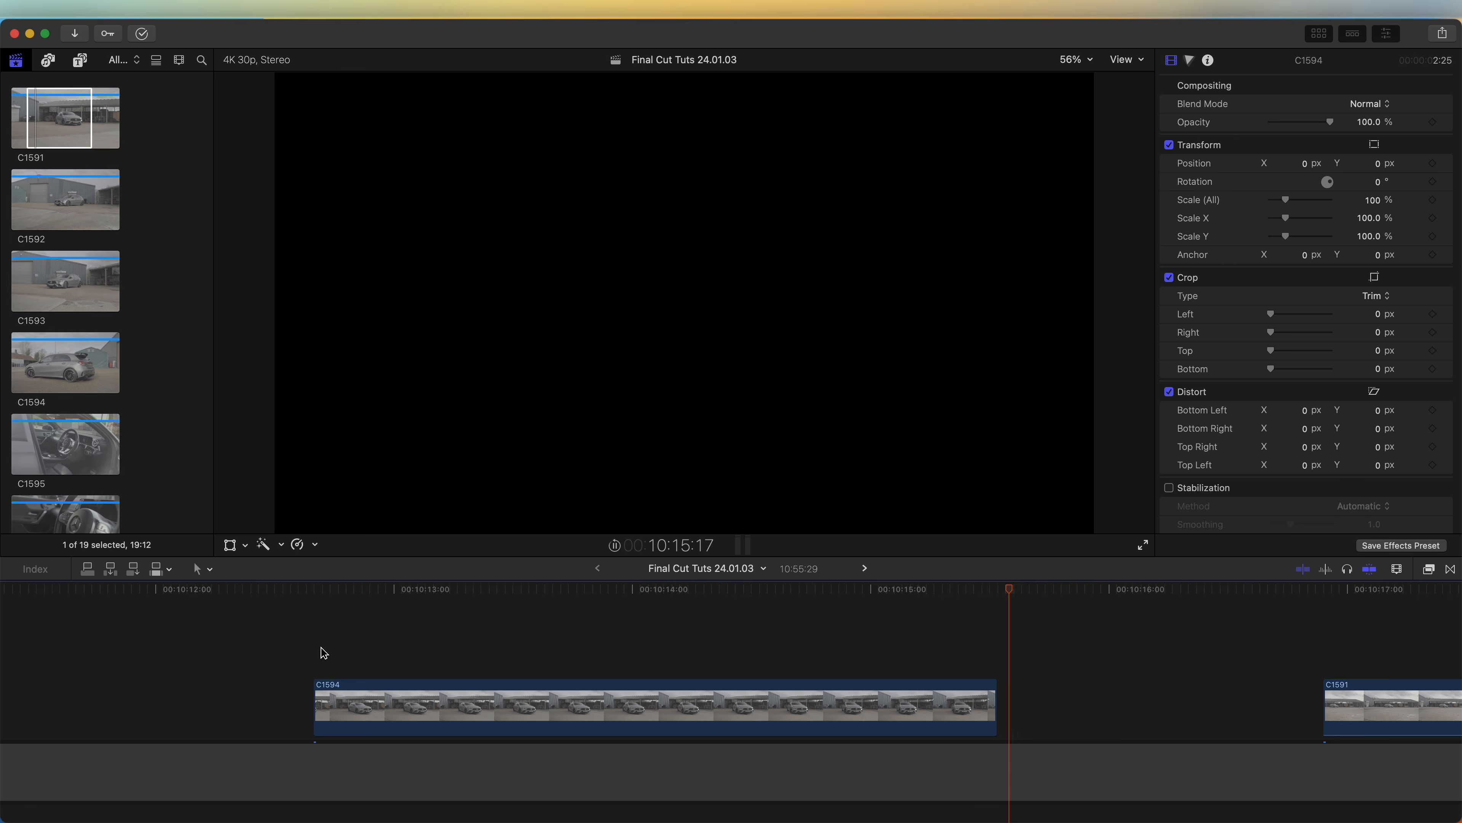
Step: Position the playhead in clip C1594 and blade the clip's speed there with Blade Speed
click(562, 590)
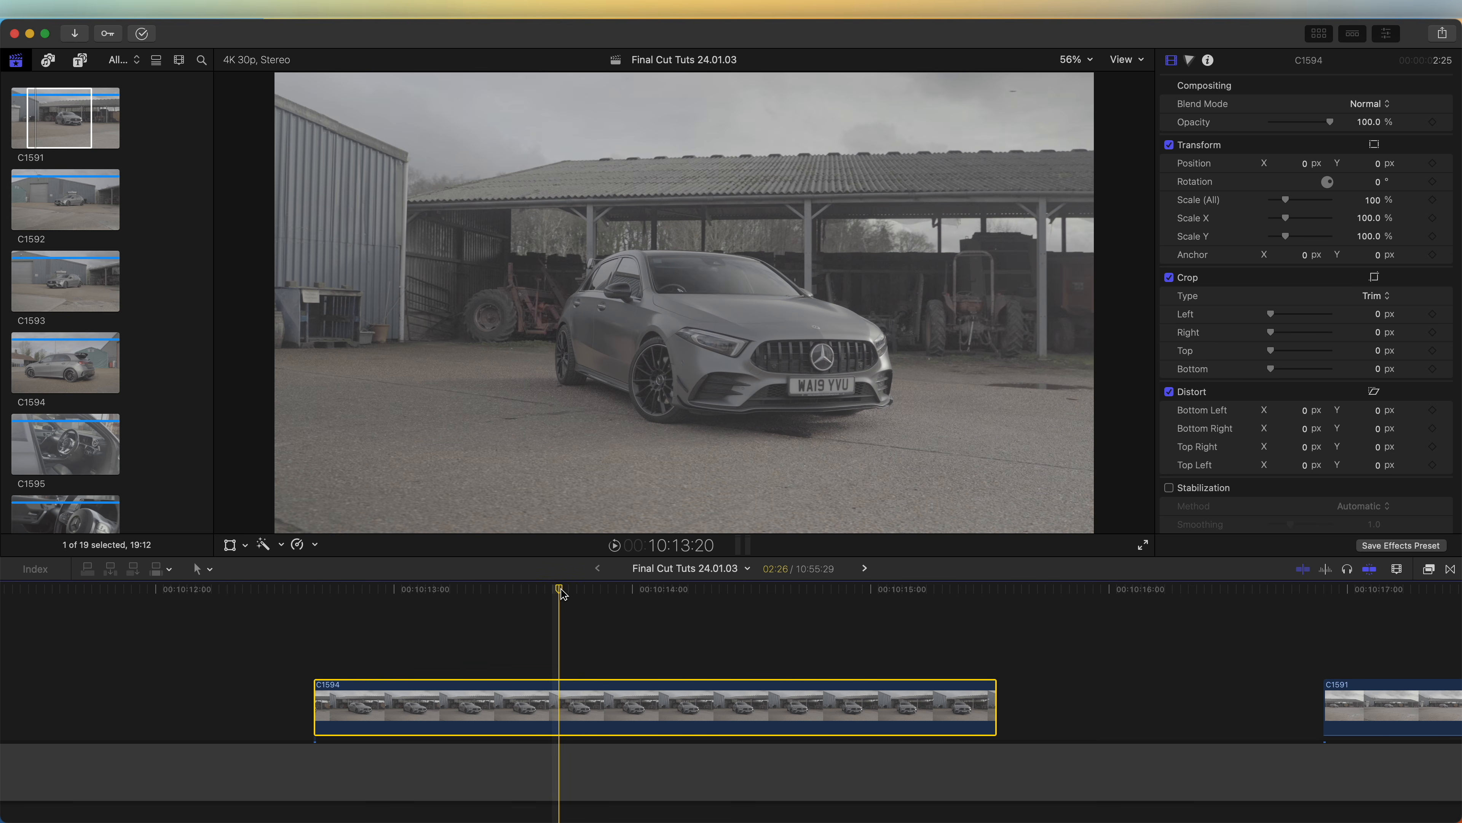
drag(561, 593, 591, 594)
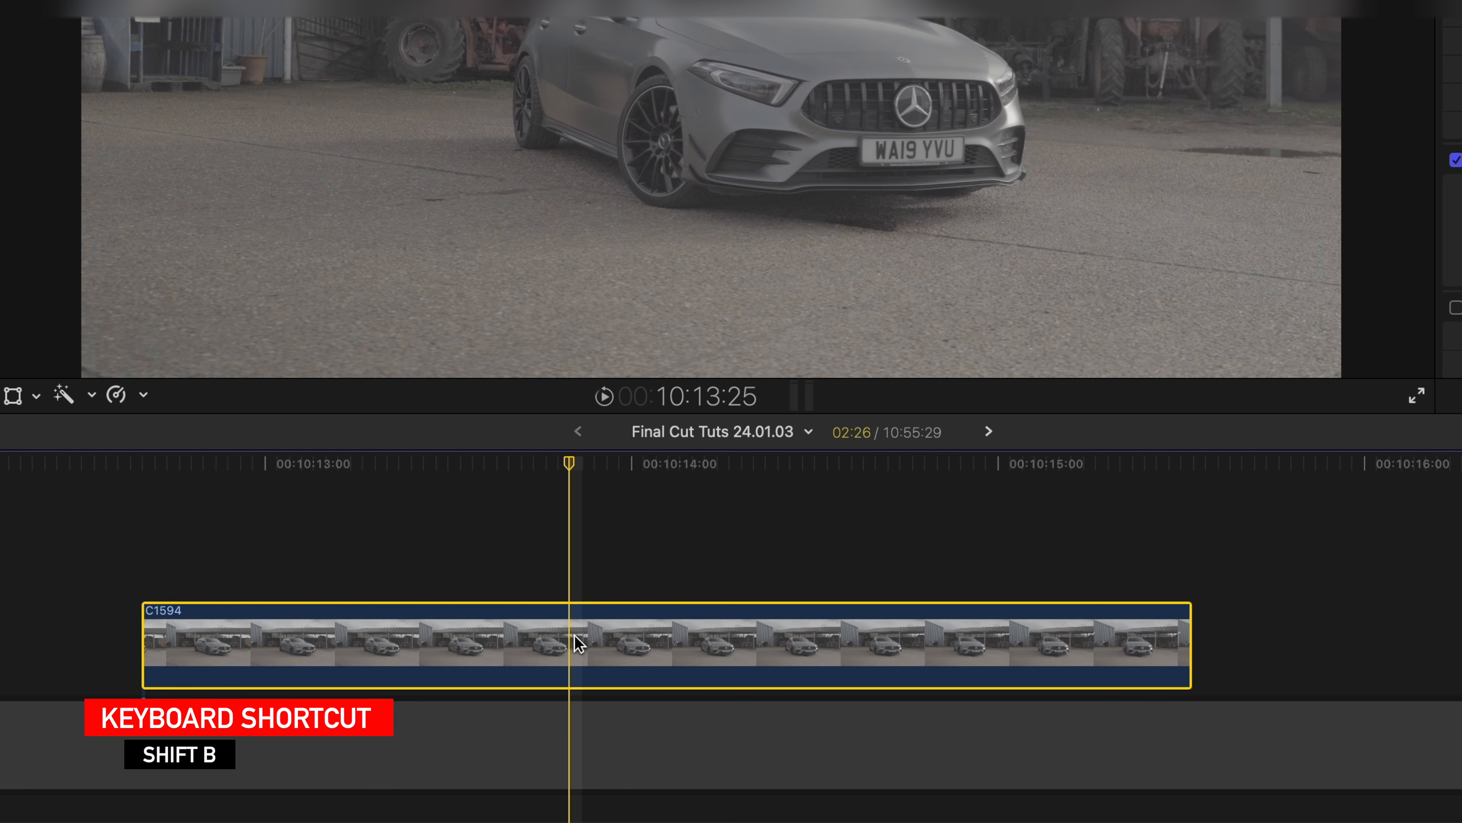
key(shift+b)
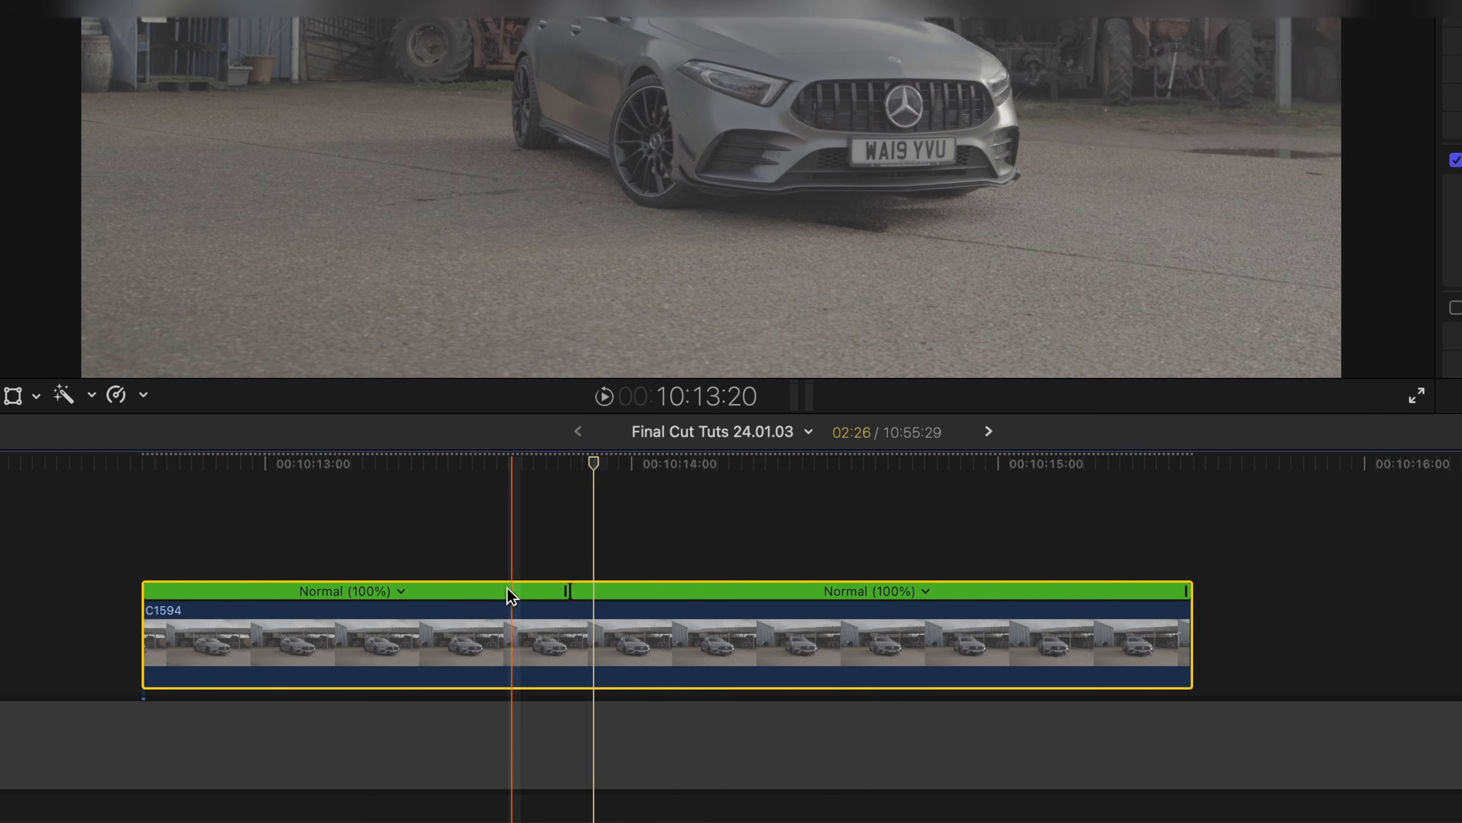
Step: Open the speed transition between the two speed segments and move its source frame slightly earlier
drag(570, 597, 196, 607)
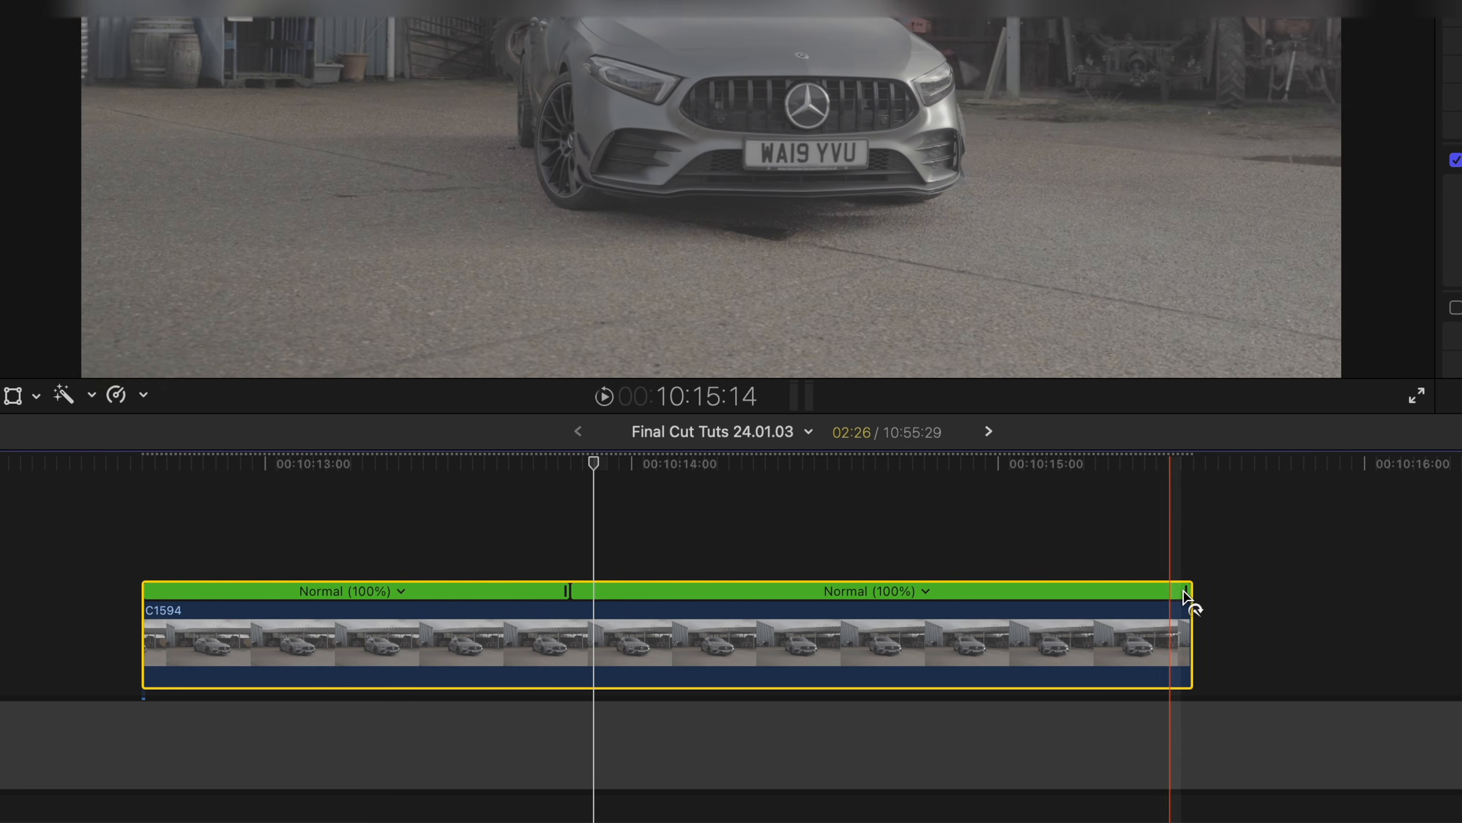
drag(1191, 604, 695, 598)
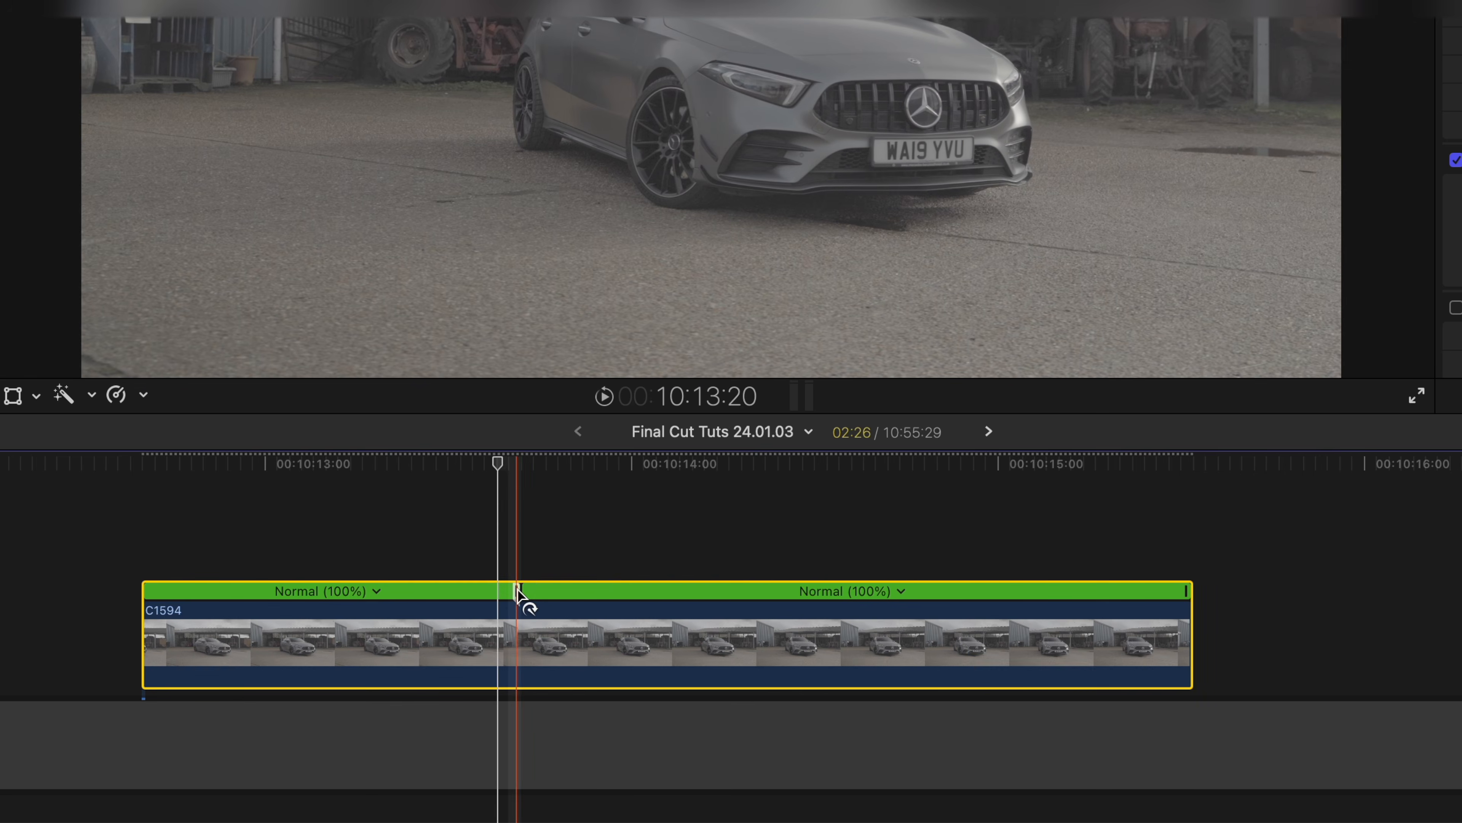
double_click(519, 597)
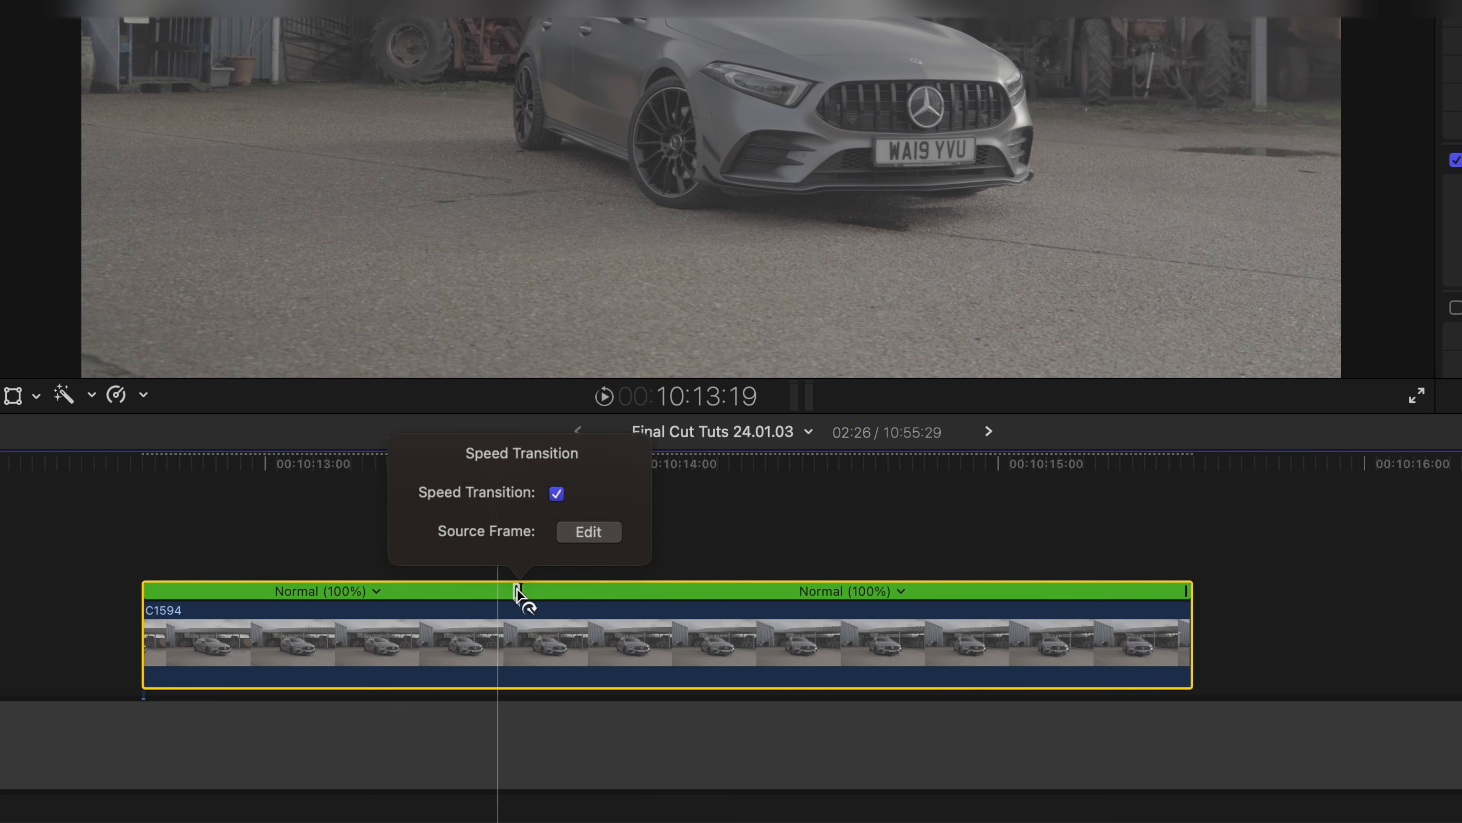
click(592, 529)
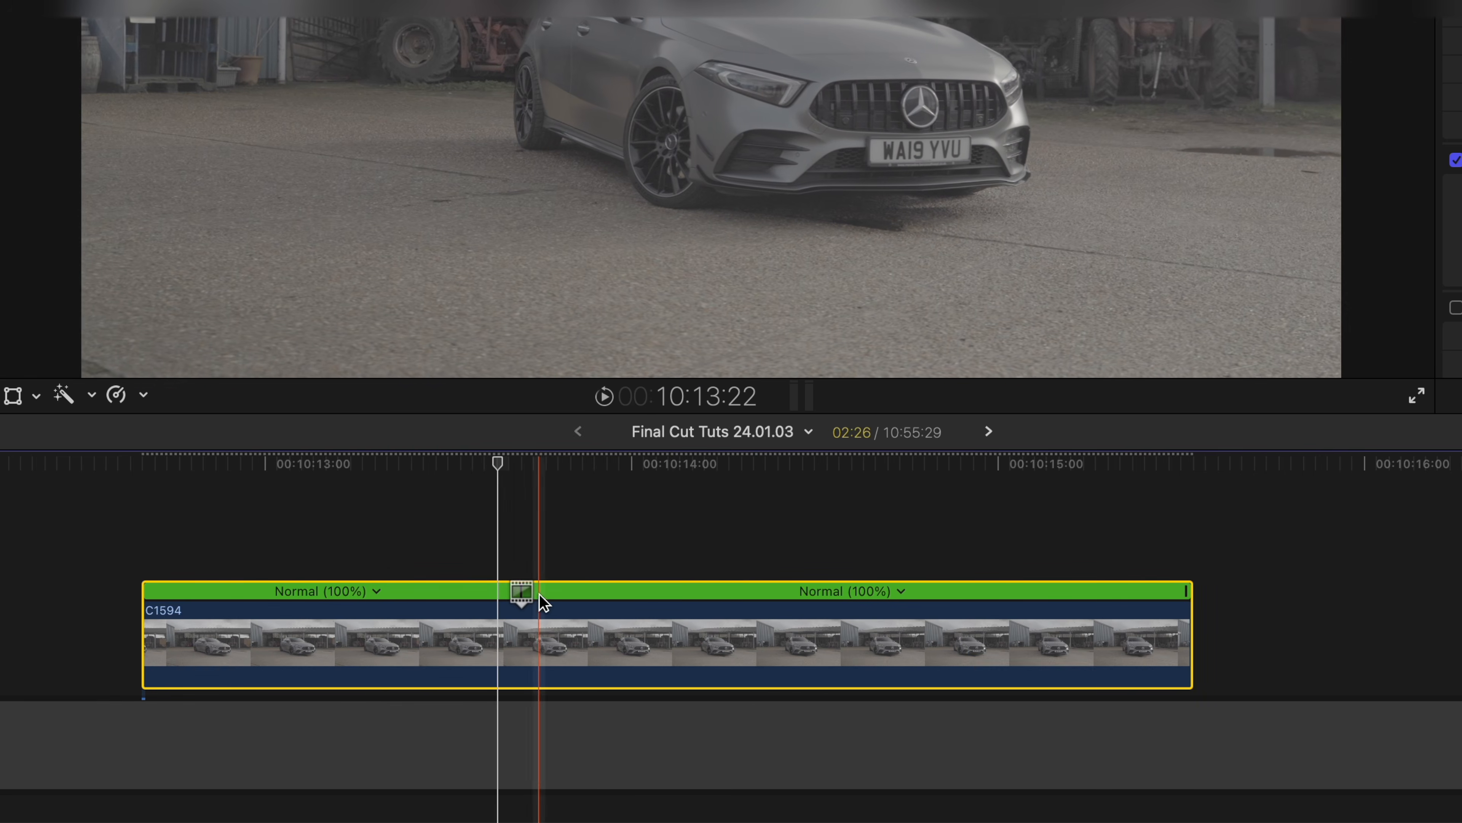
mouse_move(525, 593)
mouse_down()
mouse_move(371, 596)
mouse_move(499, 592)
mouse_up()
Step: Select a range in the middle of the clip with the Range Selection tool, preview it, and set it to Normal speed
drag(559, 465, 418, 467)
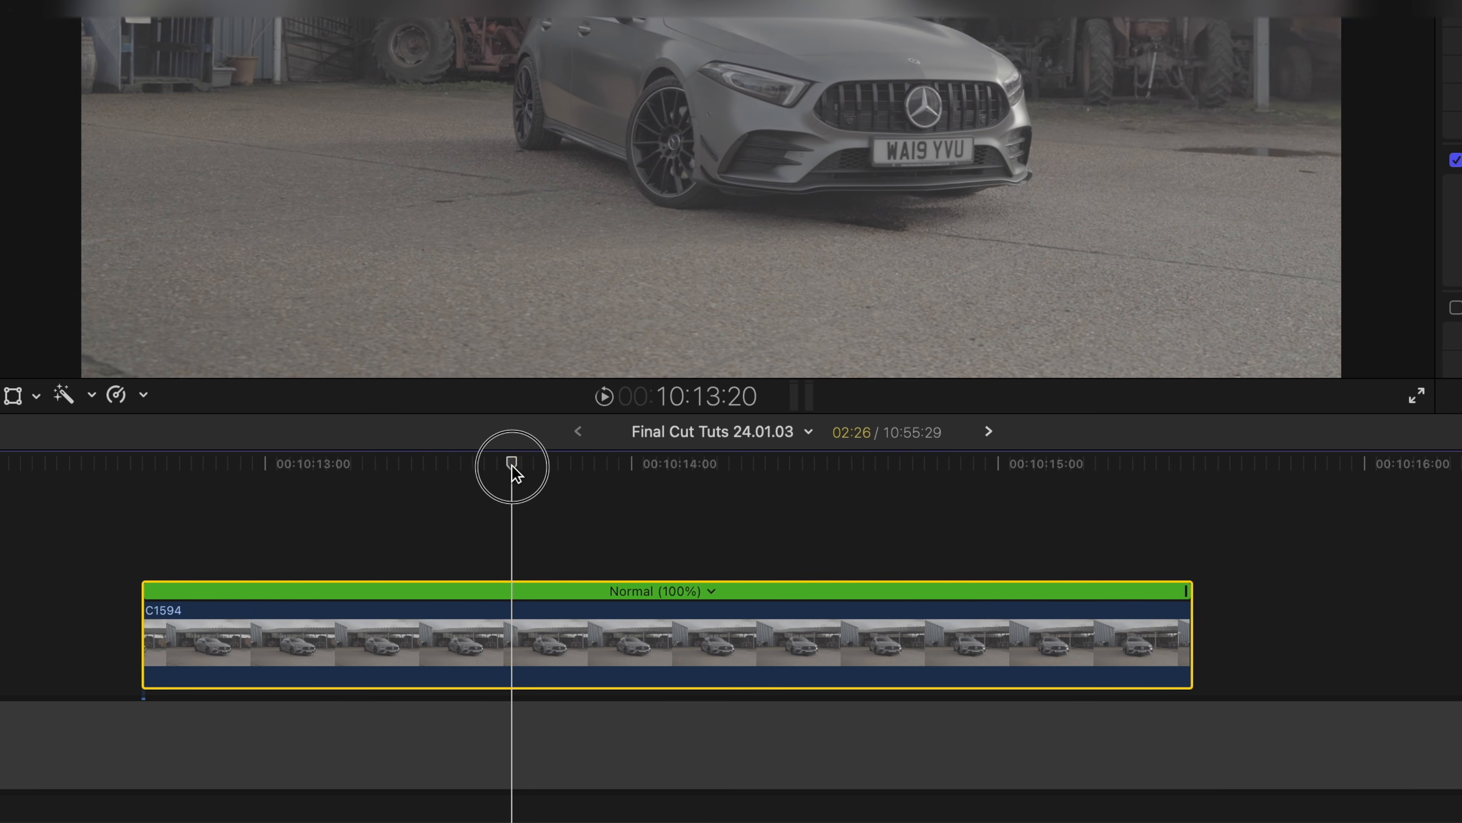
key(r)
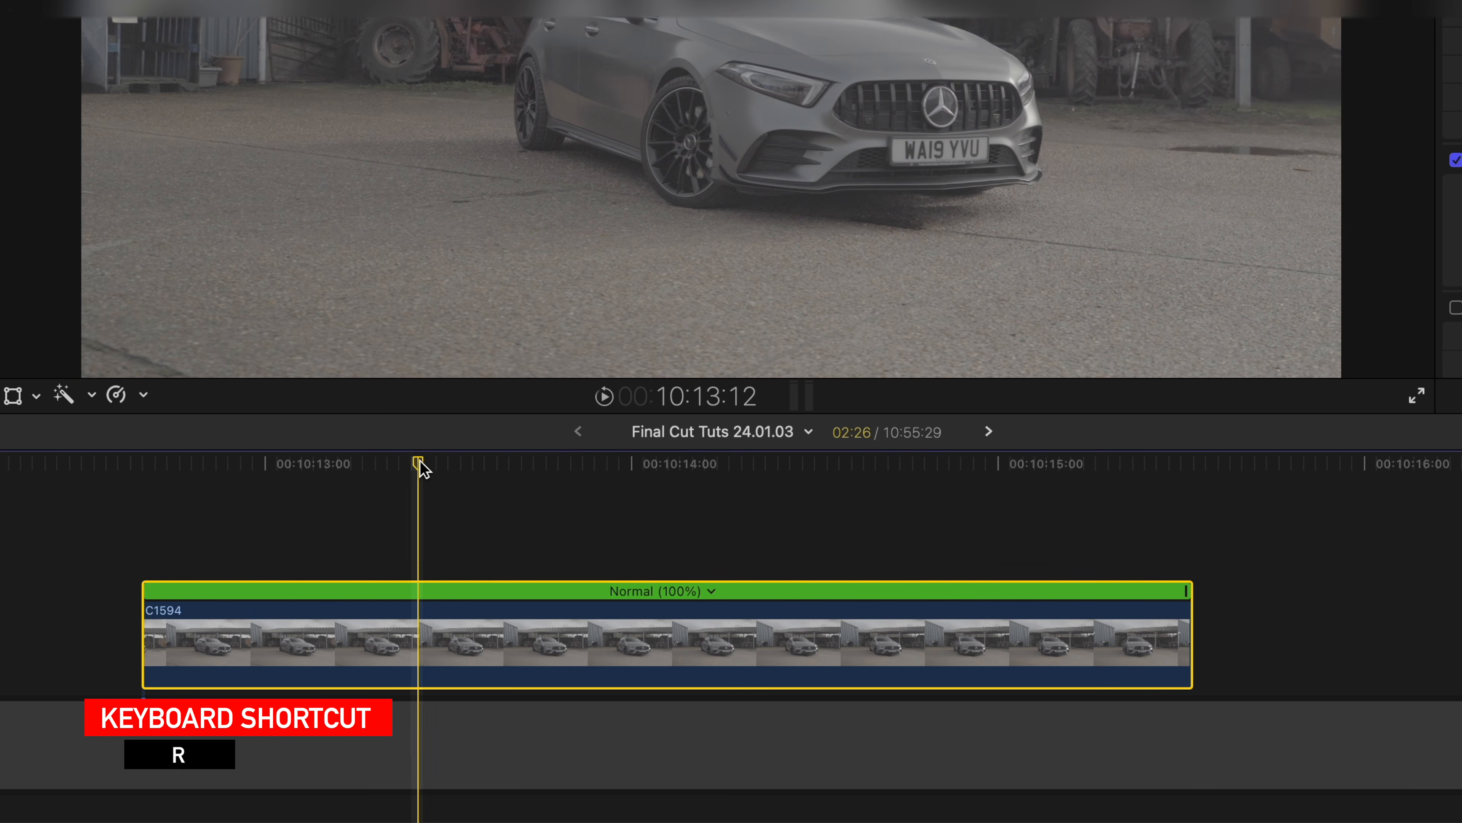
drag(497, 625, 800, 635)
scroll(748, 634, left, 3)
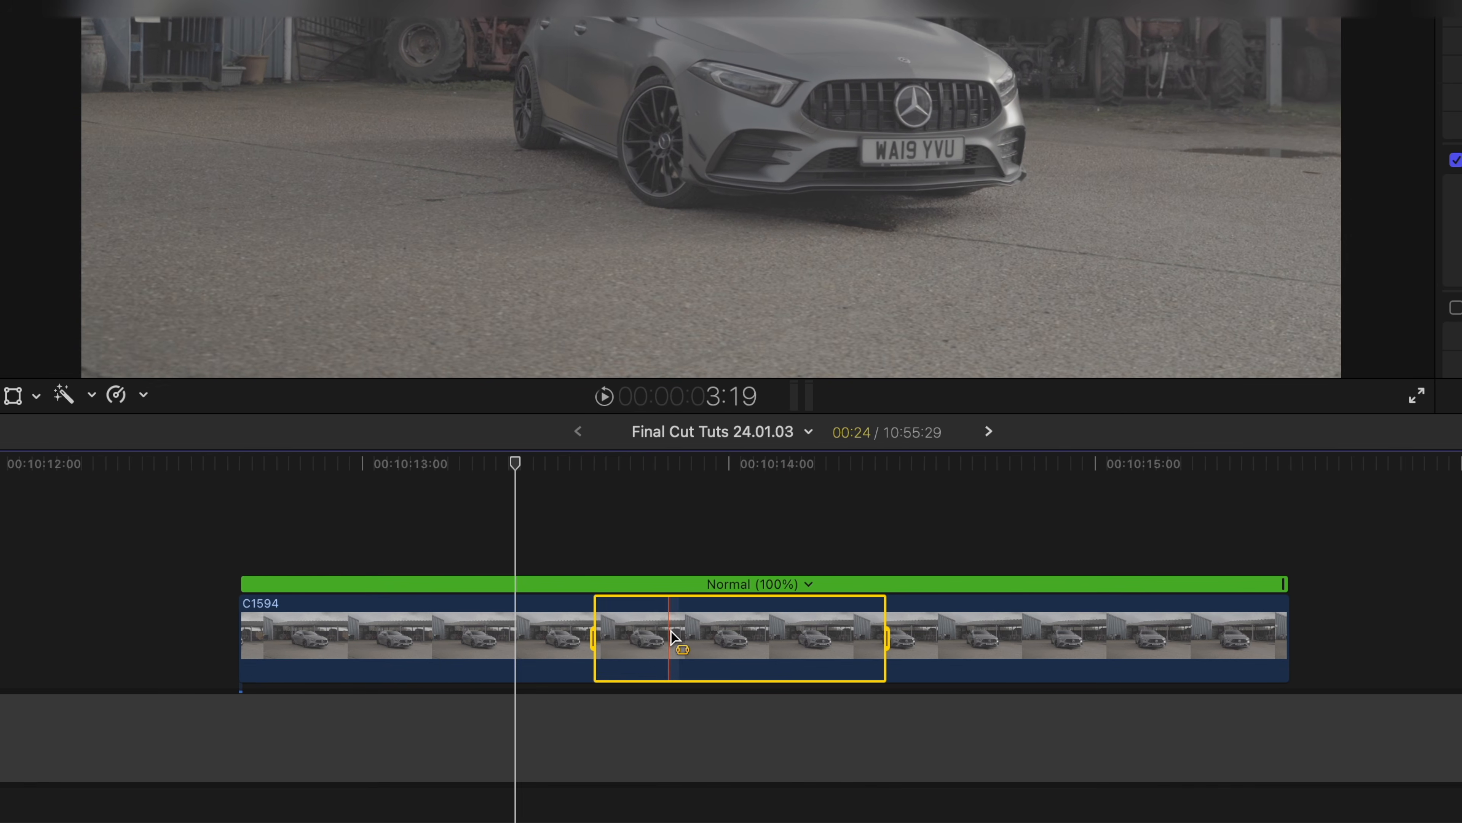
key(space)
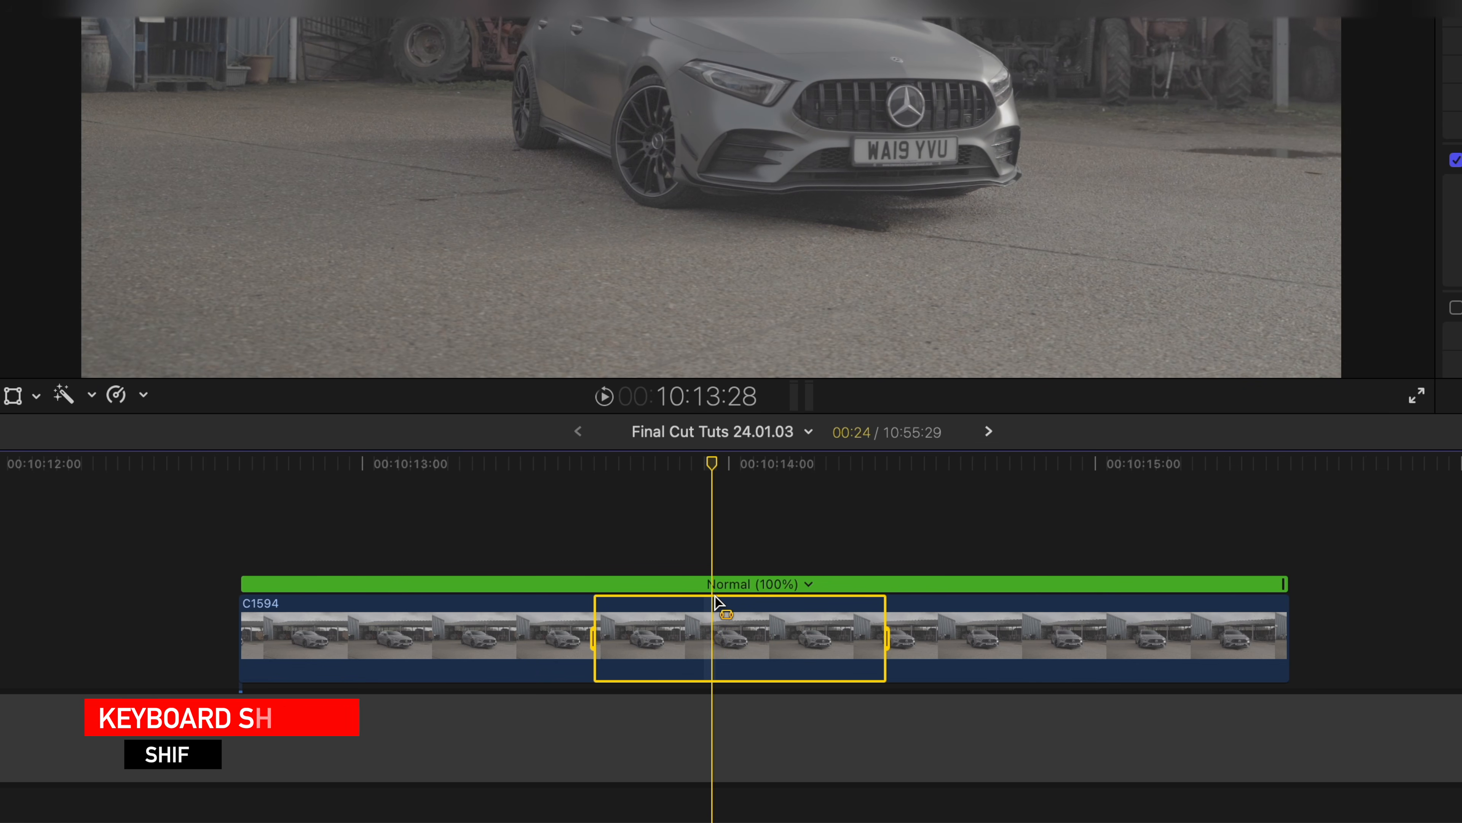
key(shift+n)
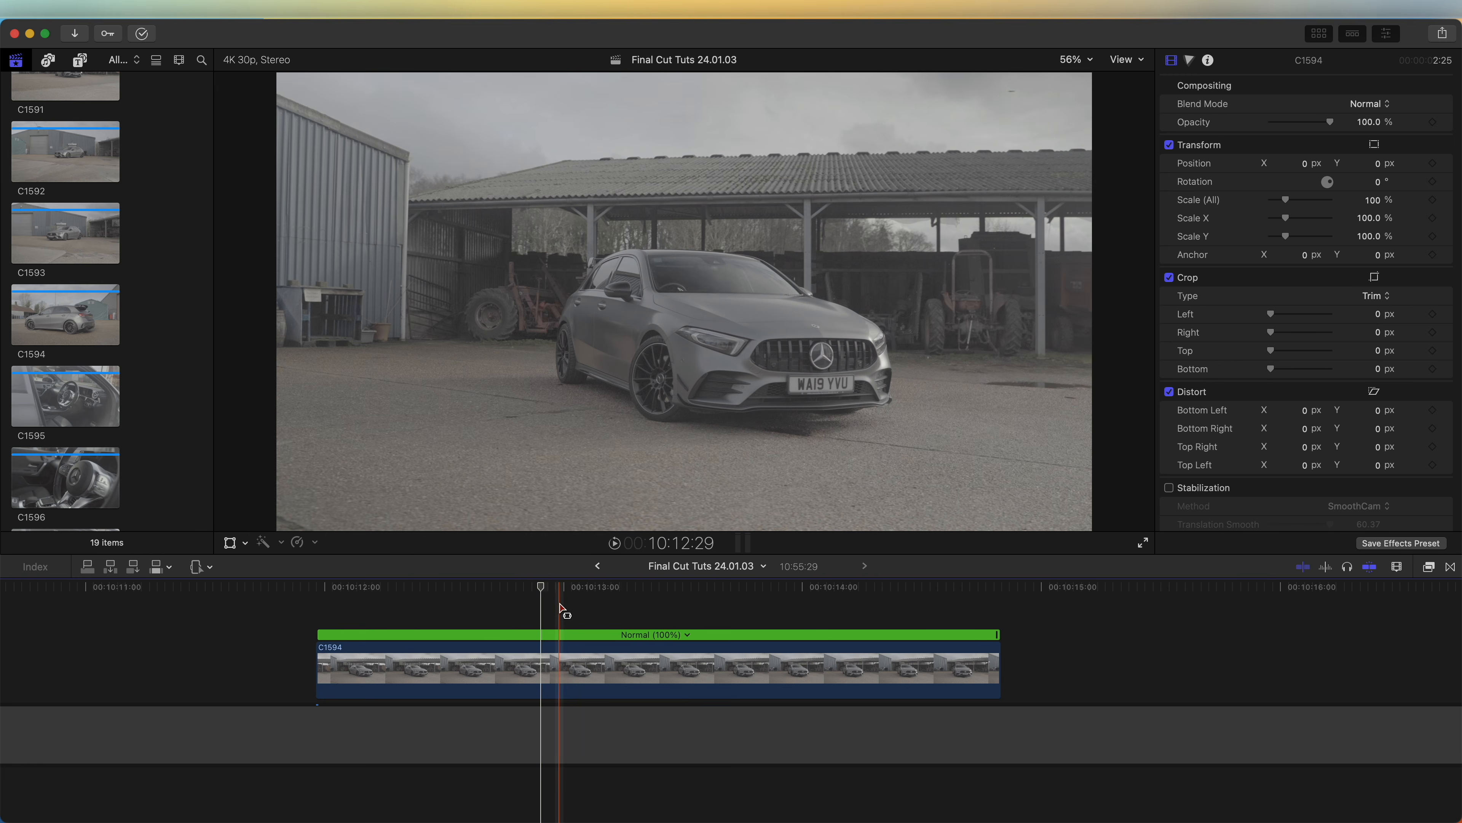
Step: Select the range from the clip's start to the playhead and set its speed to Fast 8x
drag(555, 663, 315, 655)
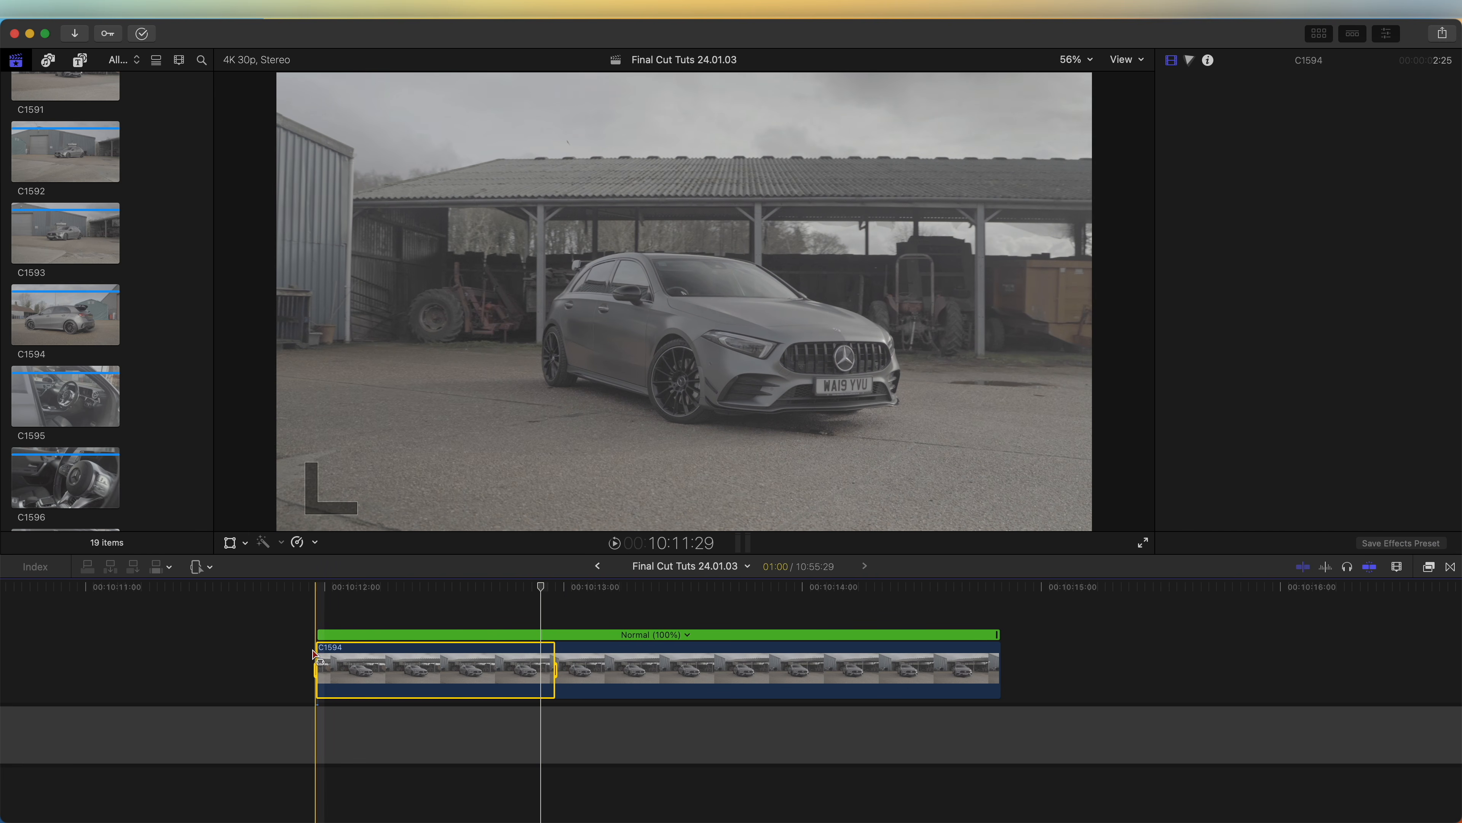
click(311, 544)
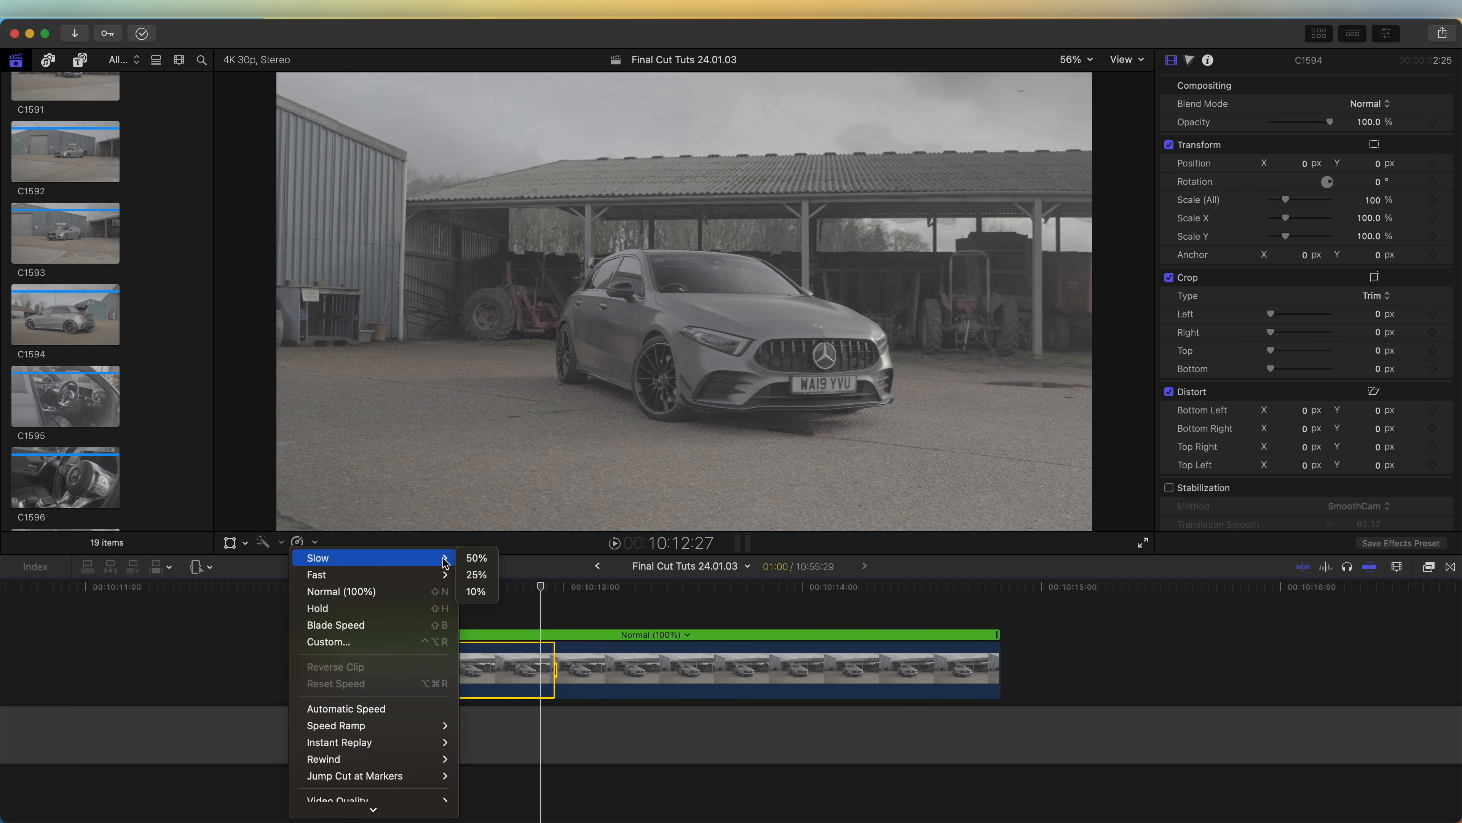
mouse_move(402, 576)
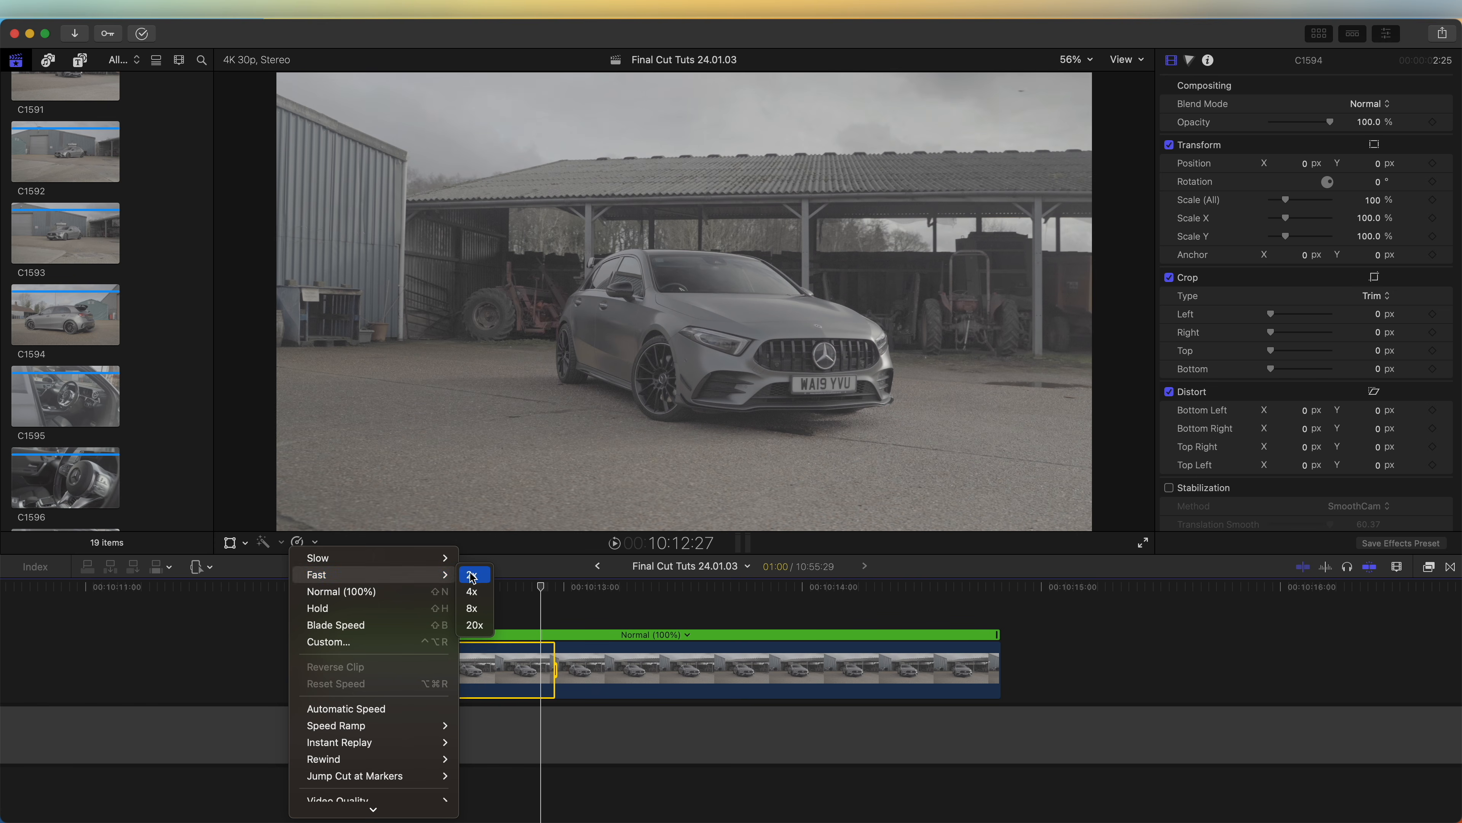
click(474, 608)
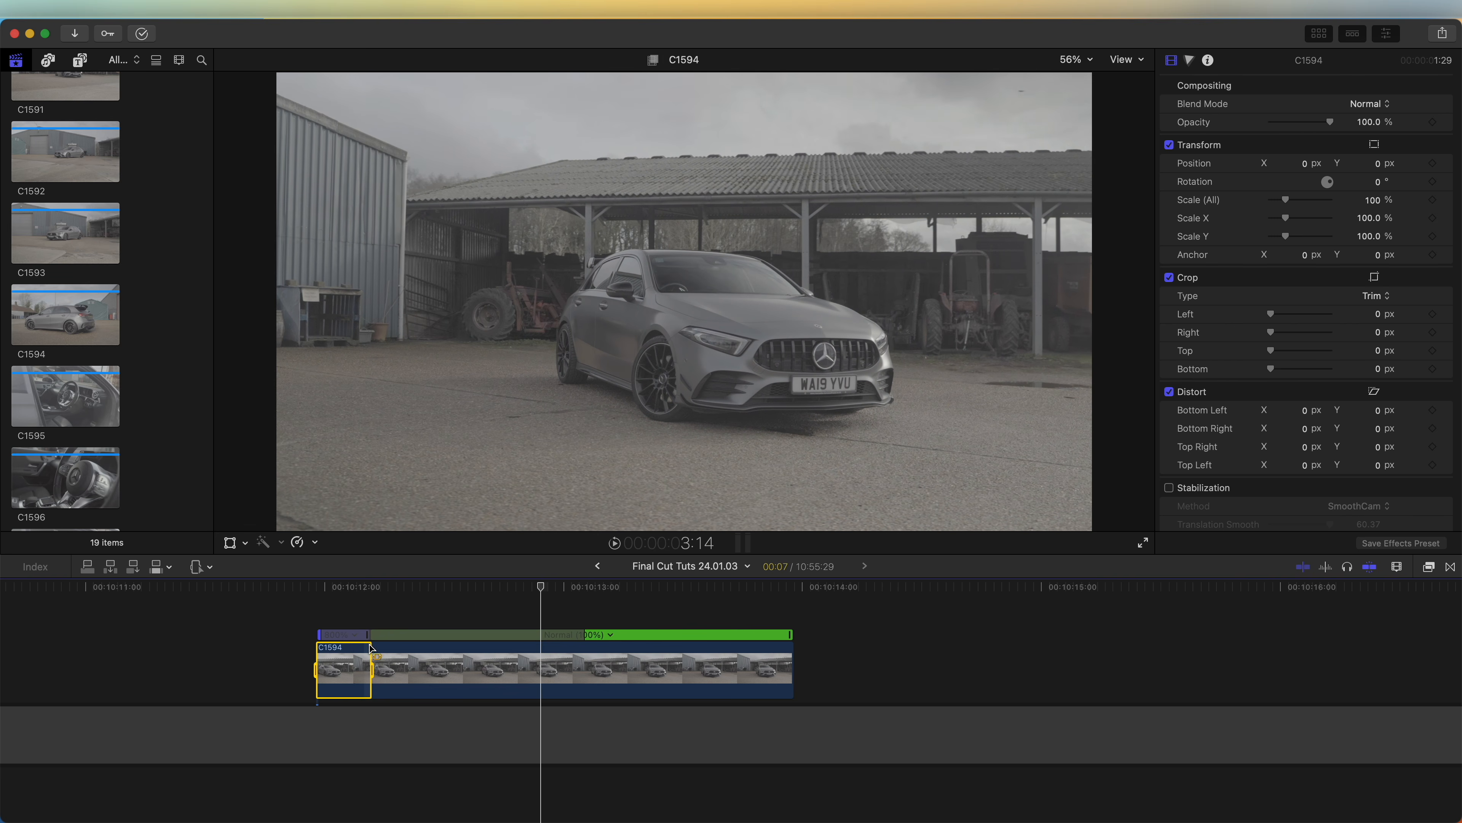
Step: Select the range from the playhead to the clip's end and set its speed to Fast 8x
drag(541, 671, 806, 674)
click(314, 542)
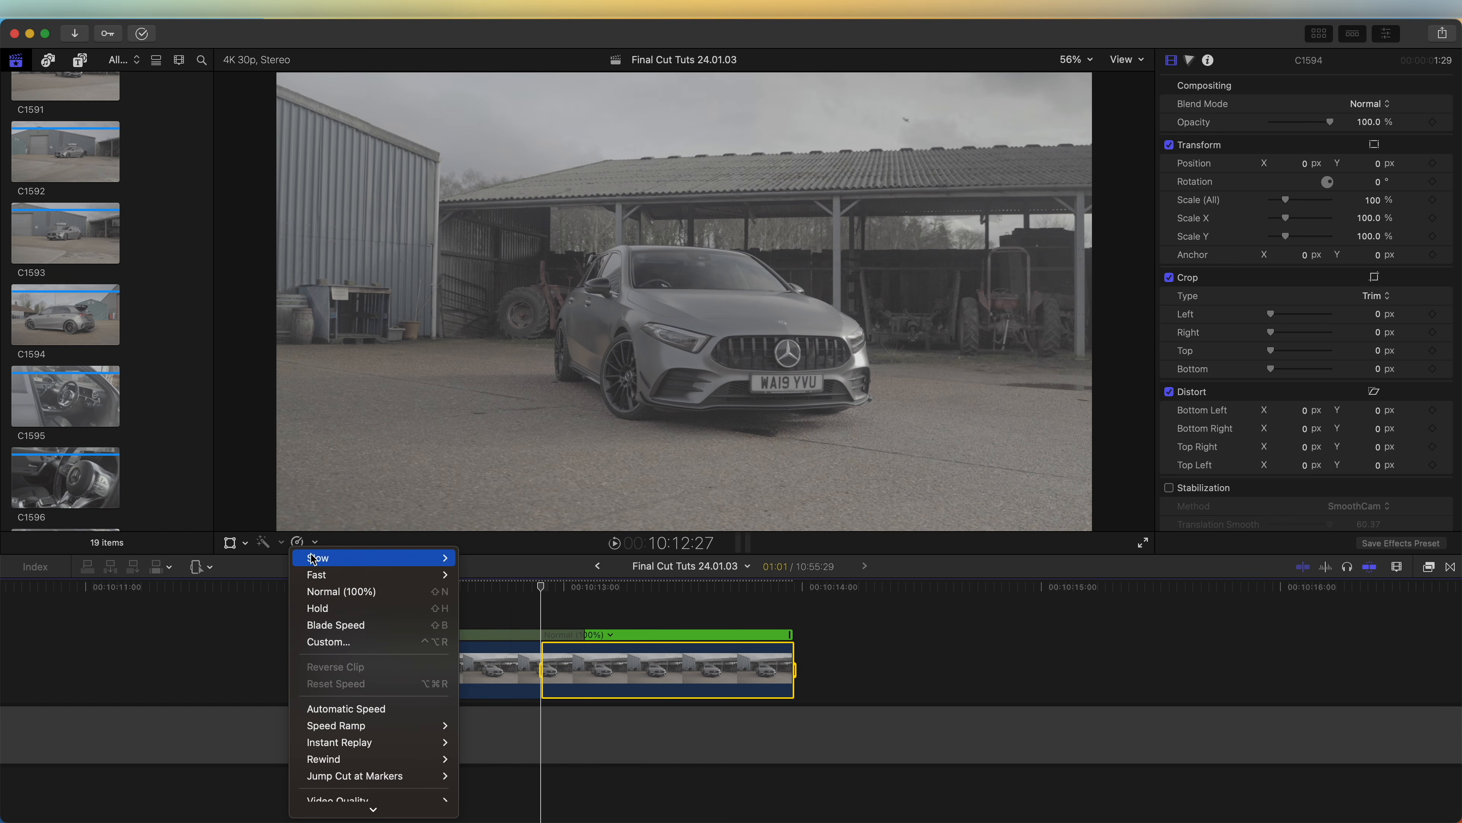
mouse_move(403, 575)
click(483, 608)
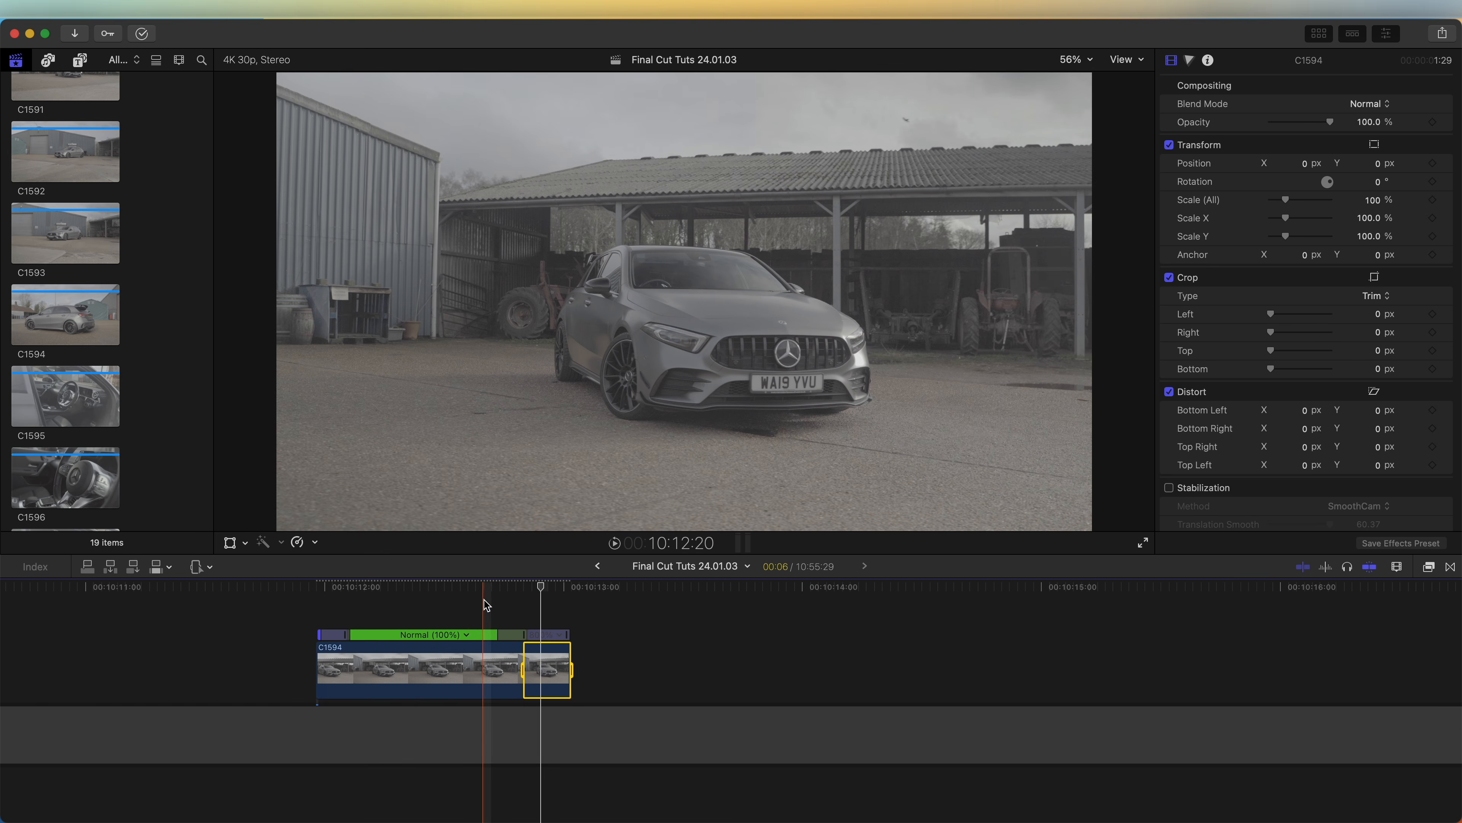
Step: Adjust the speed transitions on both sides of the normal-speed section and play back the ramp
drag(498, 636, 456, 636)
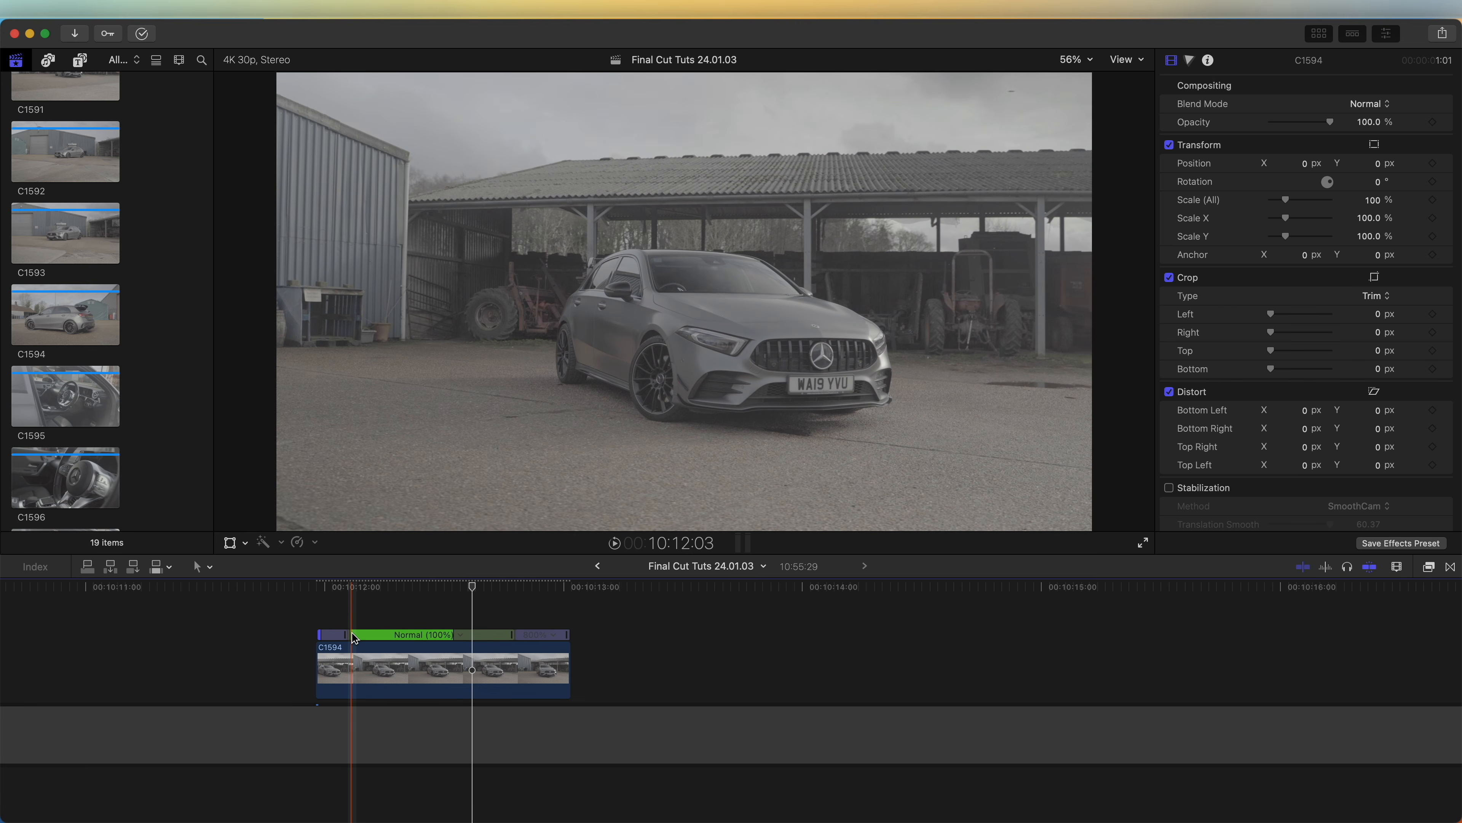
drag(349, 634, 444, 635)
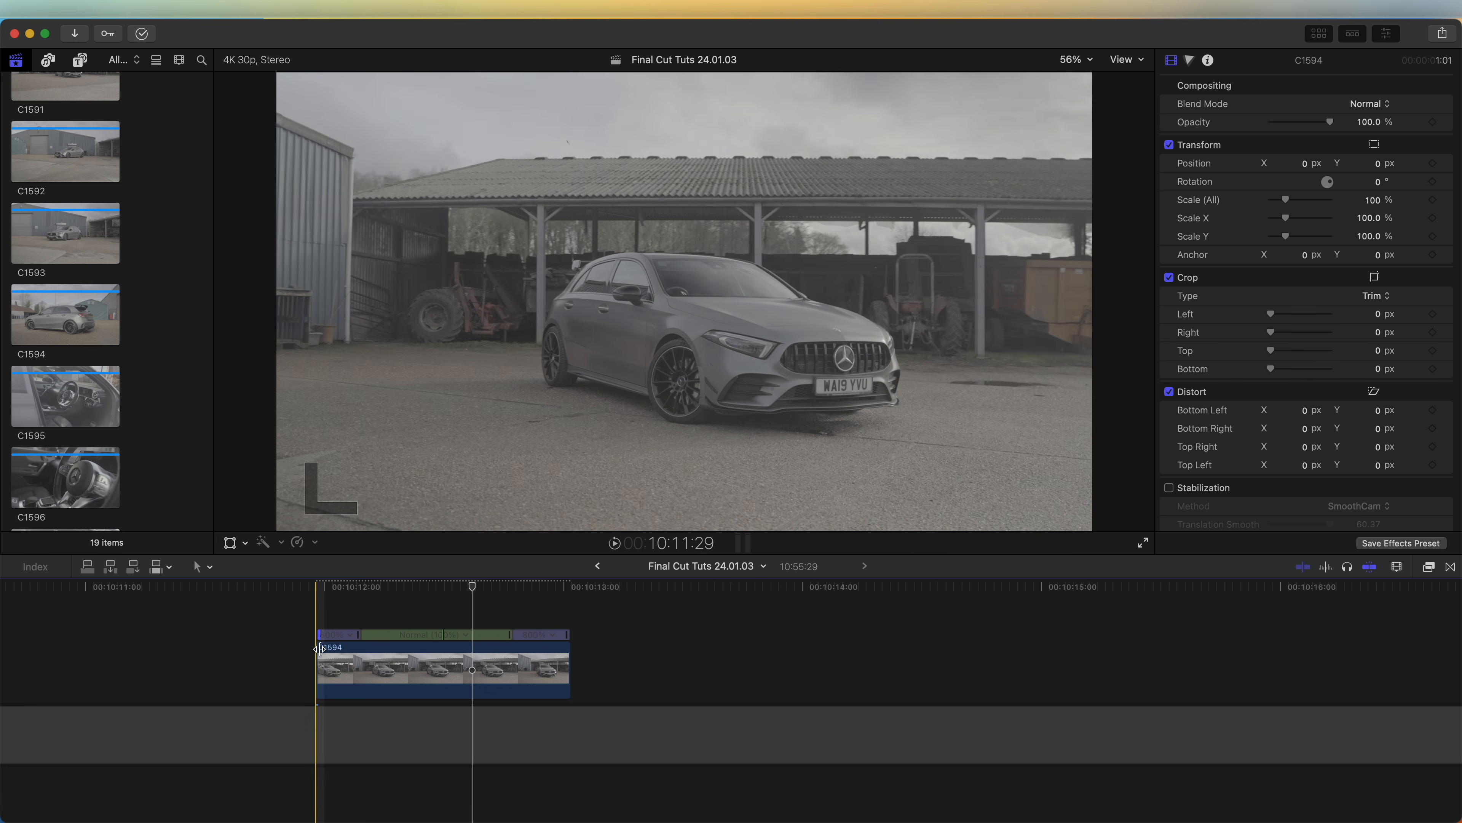
key(space)
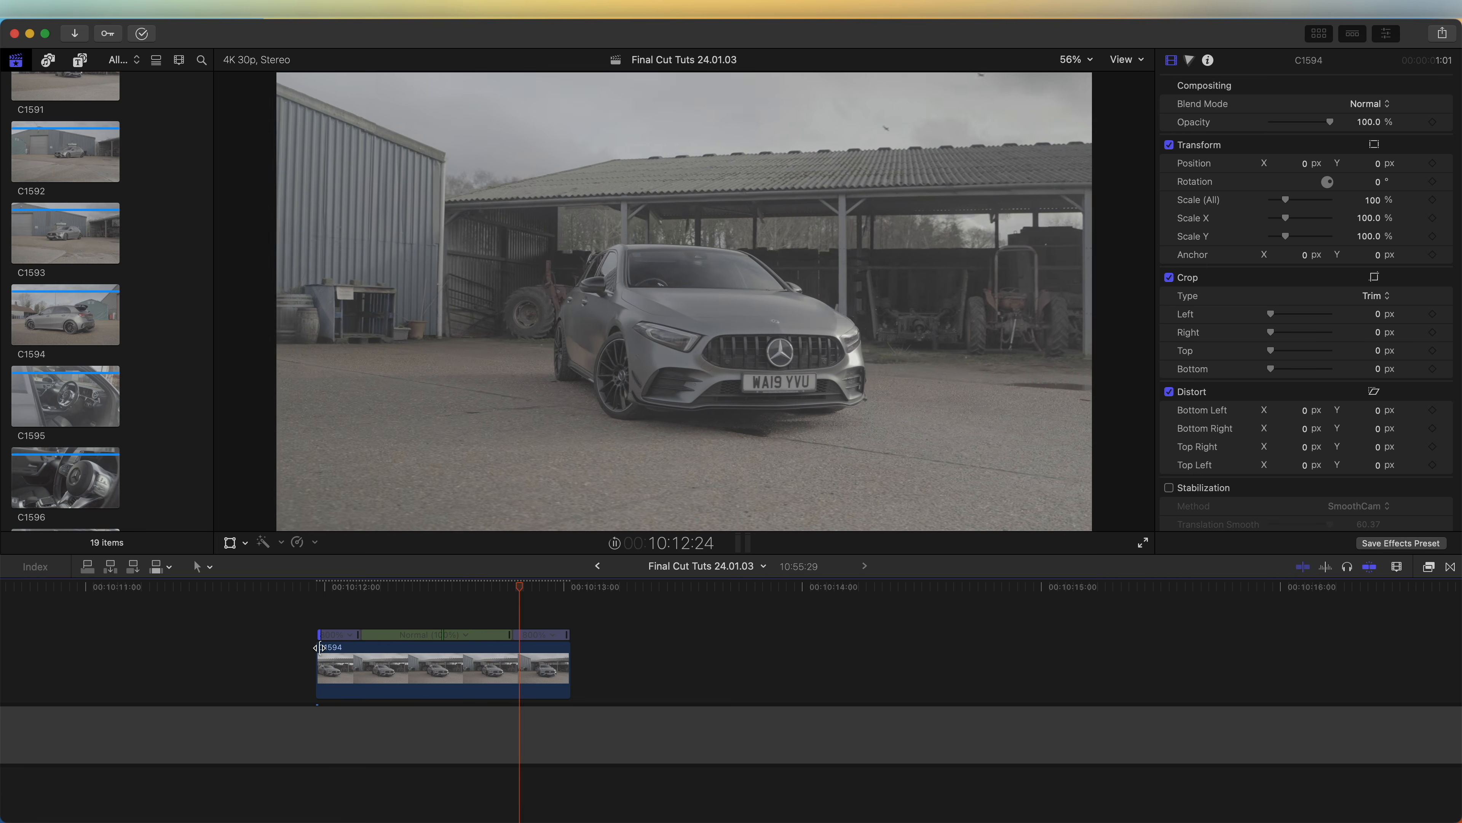
Step: Enable Stabilization on the clip and set its method to InertiaCam
click(586, 590)
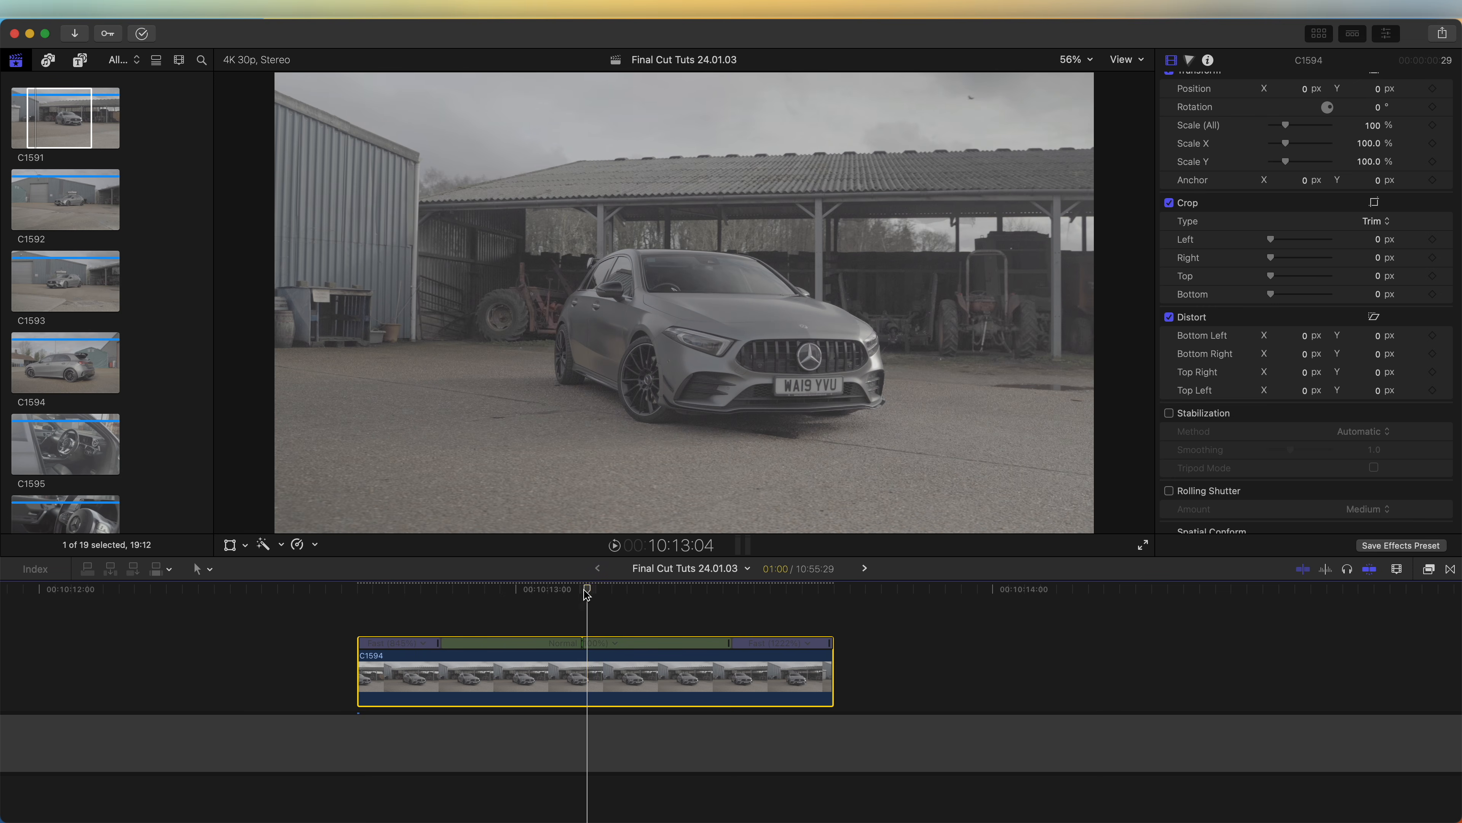
key(Left)
key(Left)
scroll(1233, 130, up, 3)
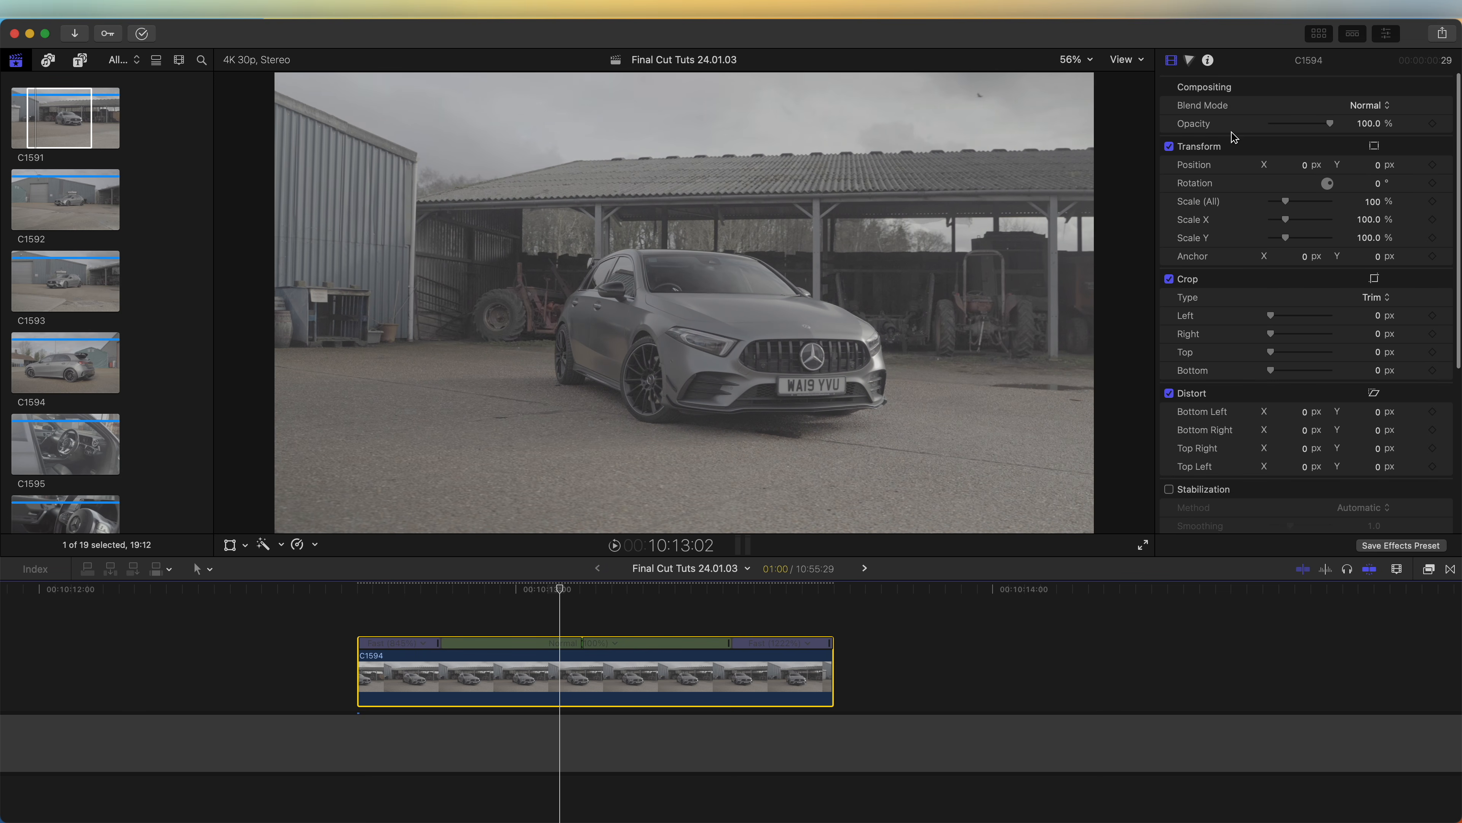
scroll(1252, 242, down, 5)
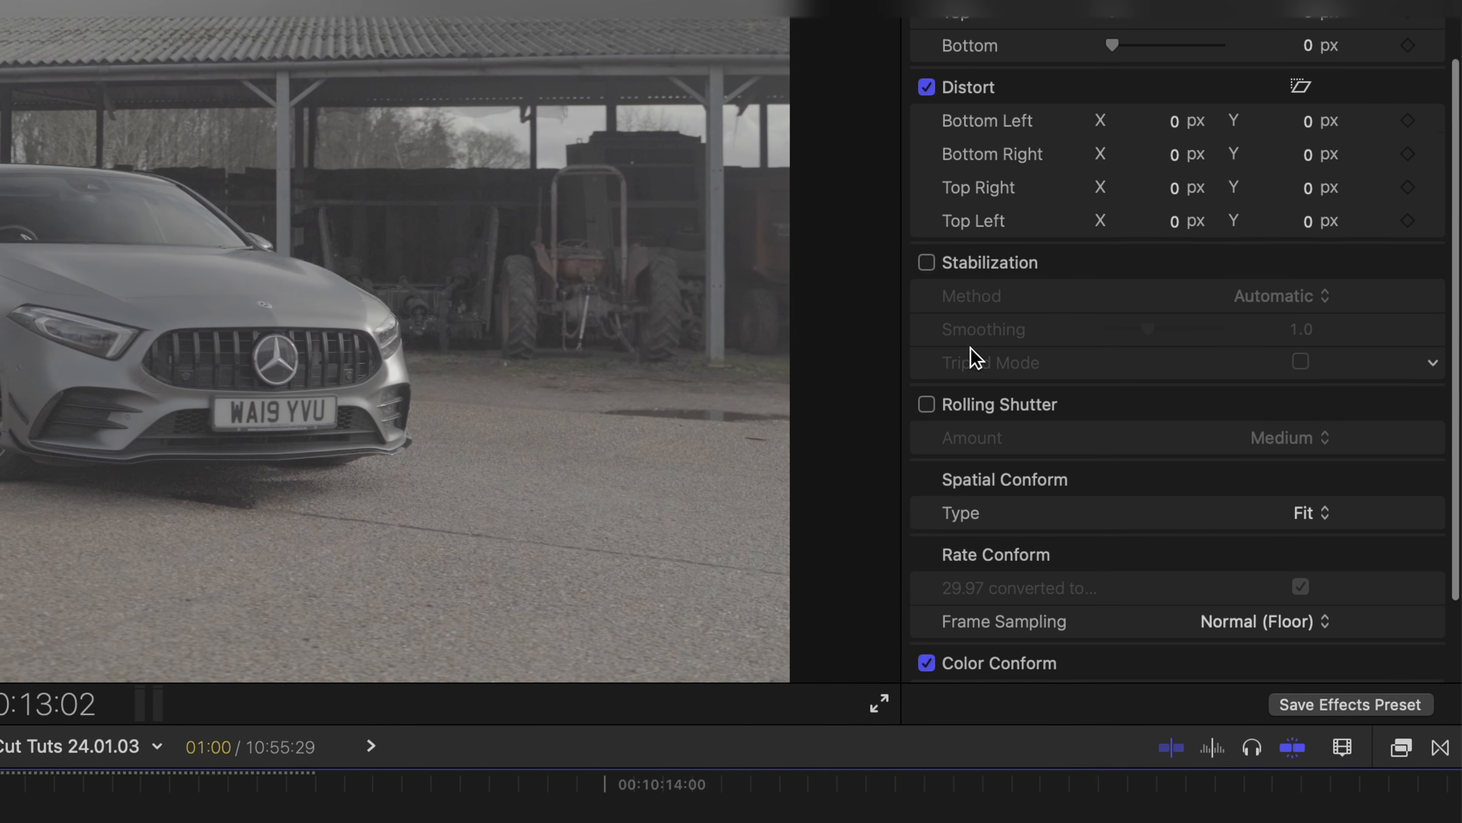
click(926, 262)
click(1270, 295)
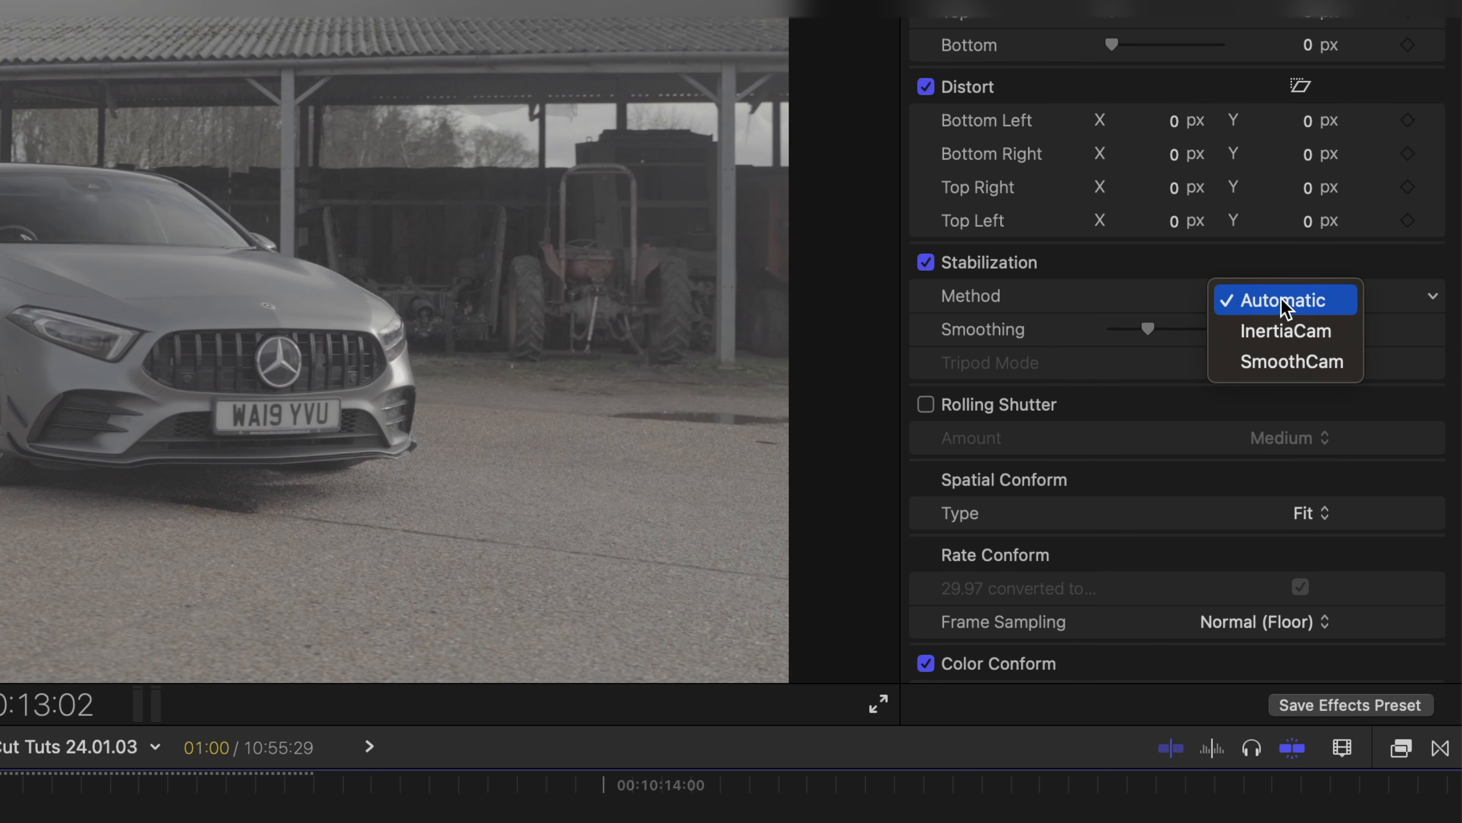
click(1282, 332)
Step: Switch the stabilization method from InertiaCam to SmoothCam
click(1283, 301)
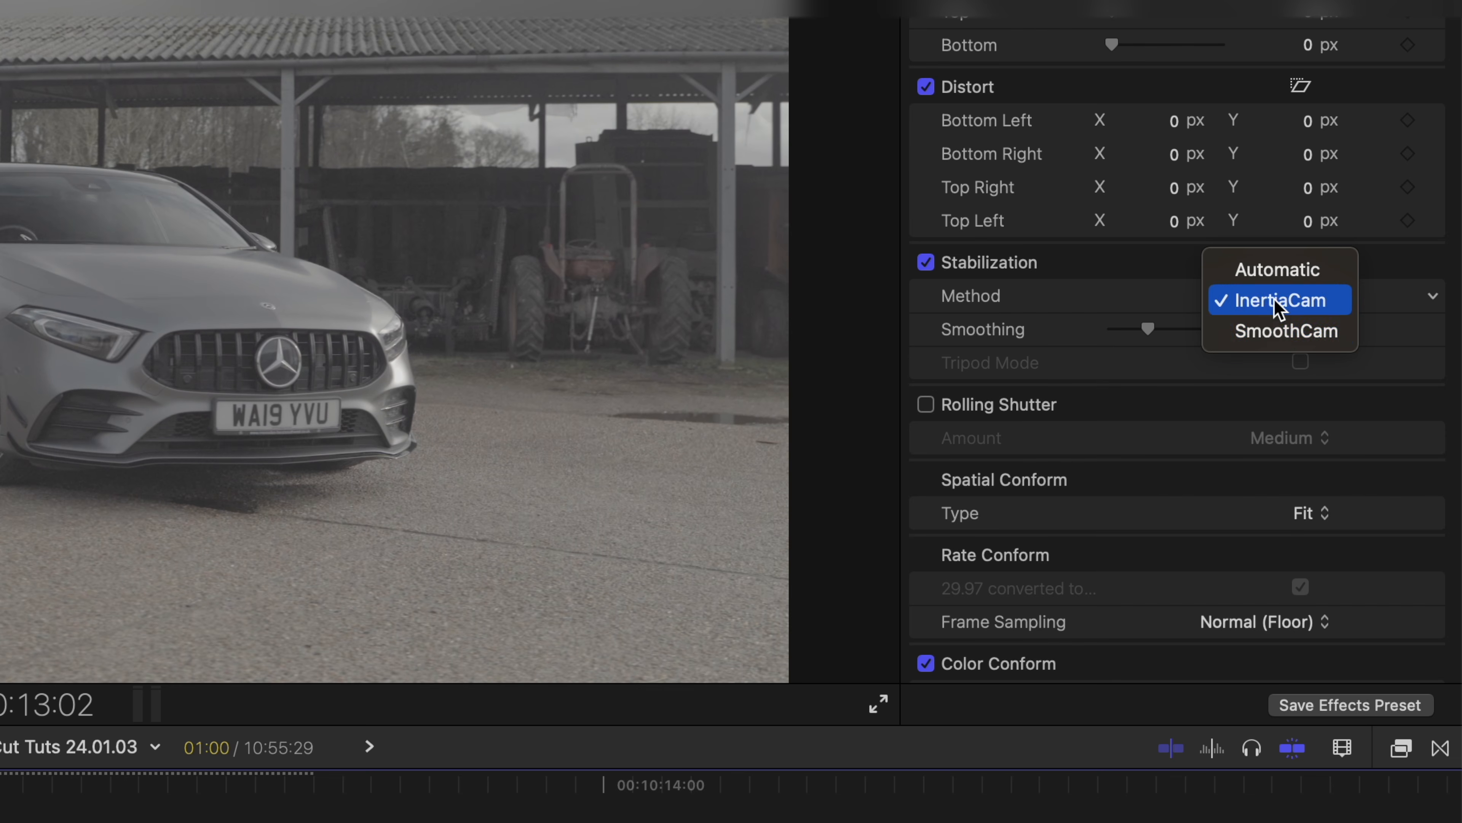
click(1277, 339)
click(1263, 297)
click(1265, 272)
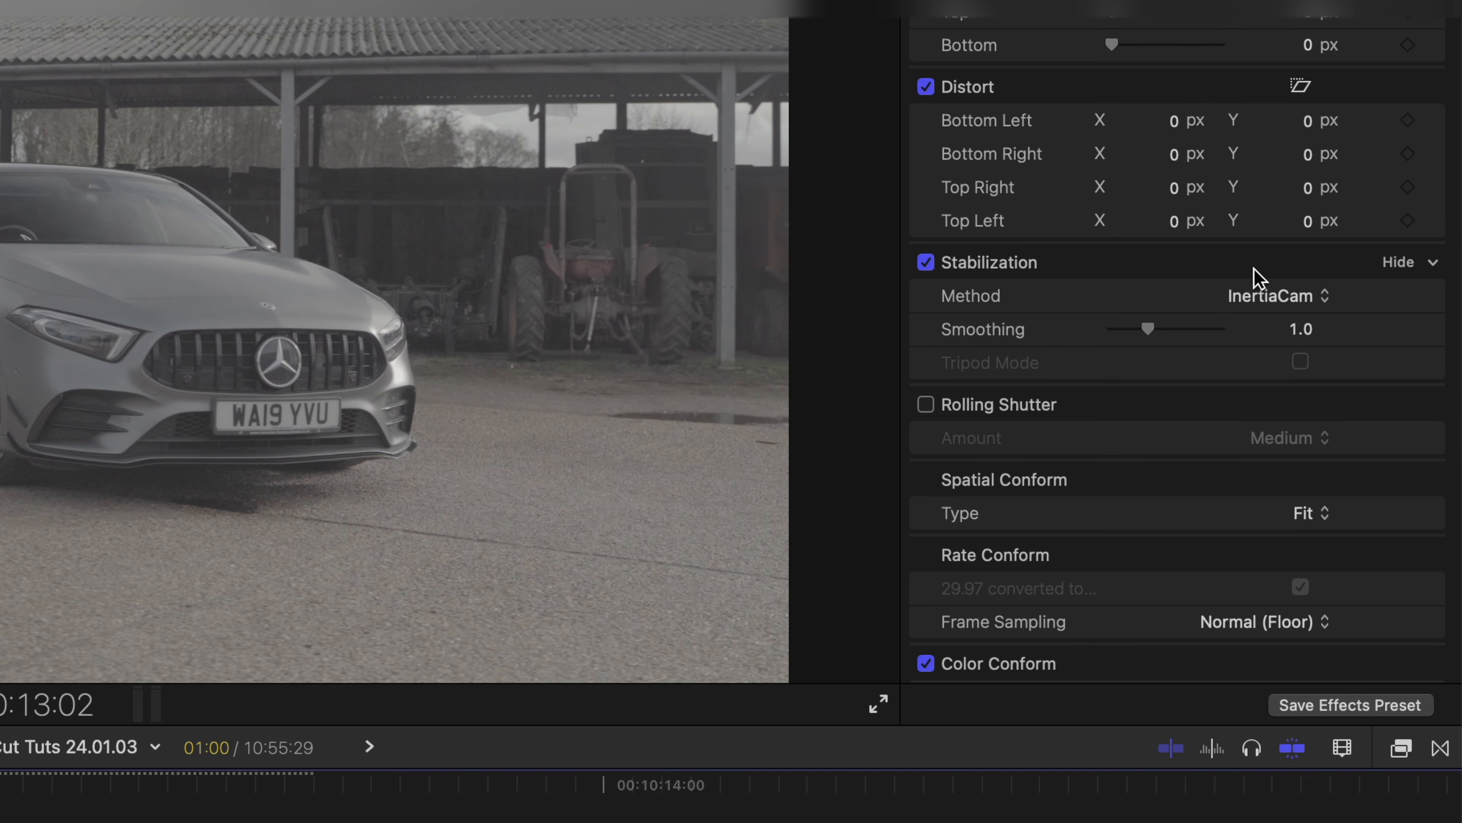
click(1276, 296)
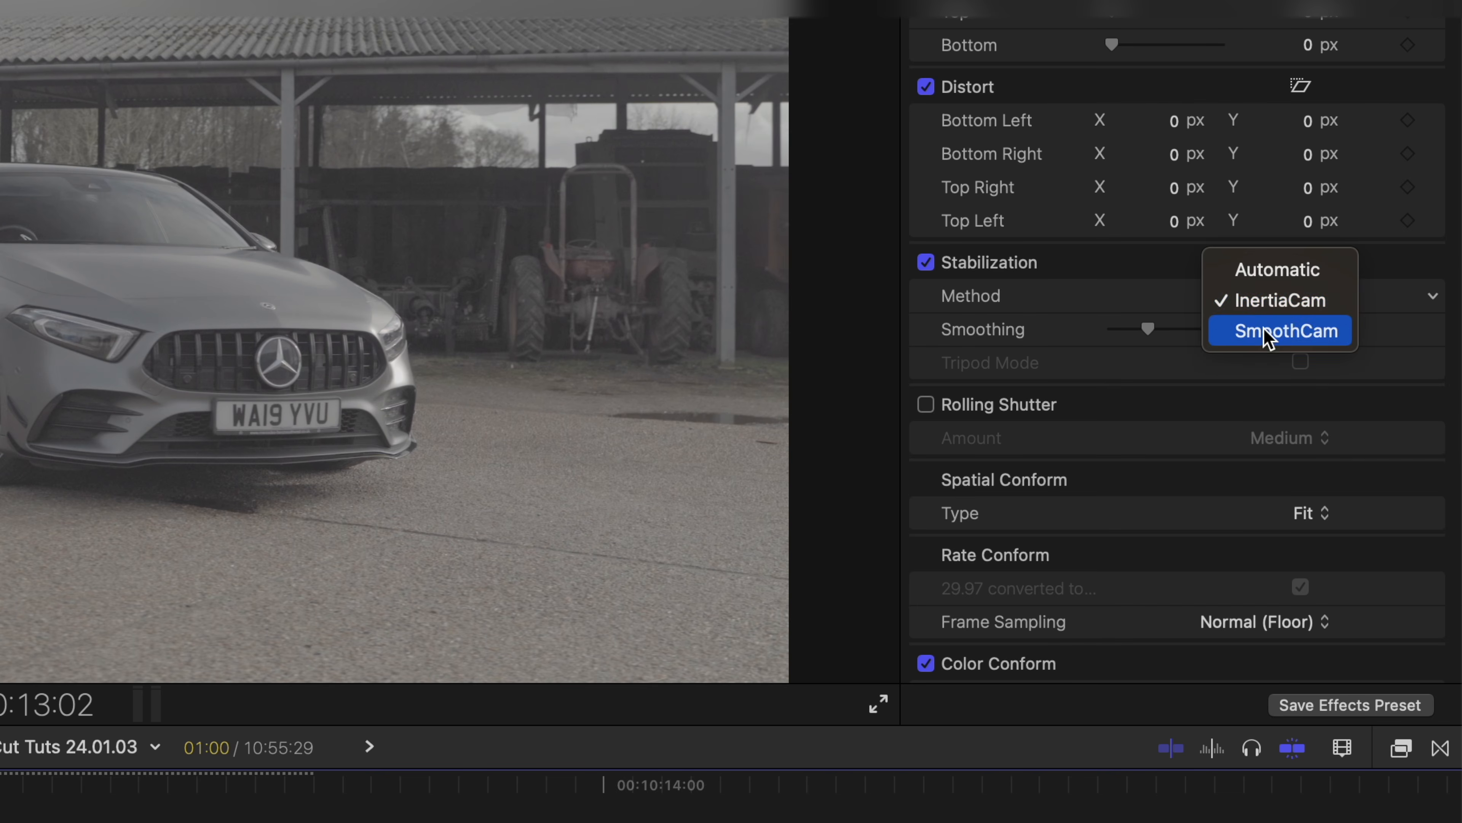
click(1225, 324)
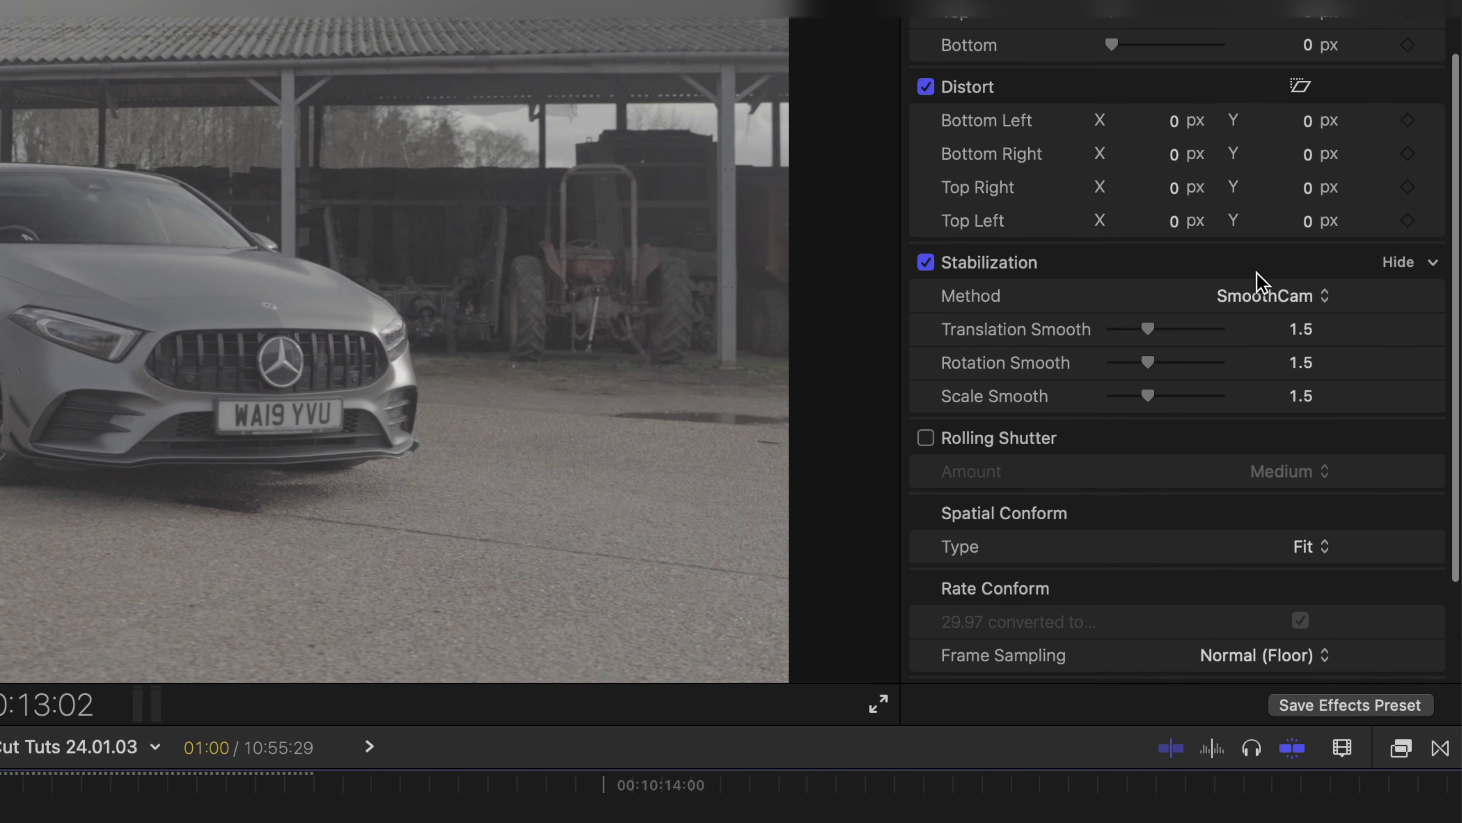
Step: Set Scale Smooth to 0, Translation Smooth to 21.3 and Rotation Smooth to 4.5
drag(1148, 395, 1110, 408)
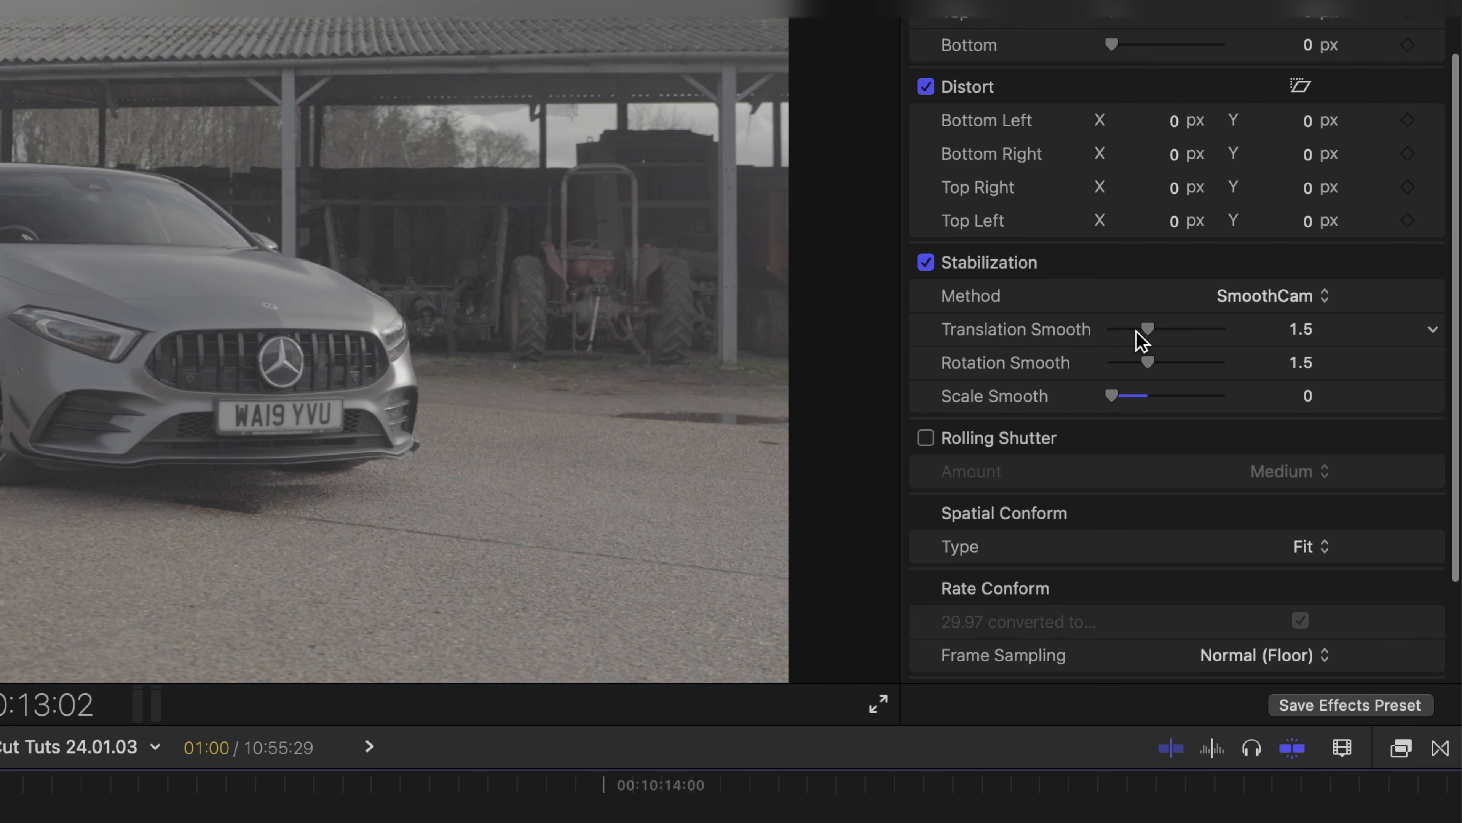
drag(1147, 329, 1324, 239)
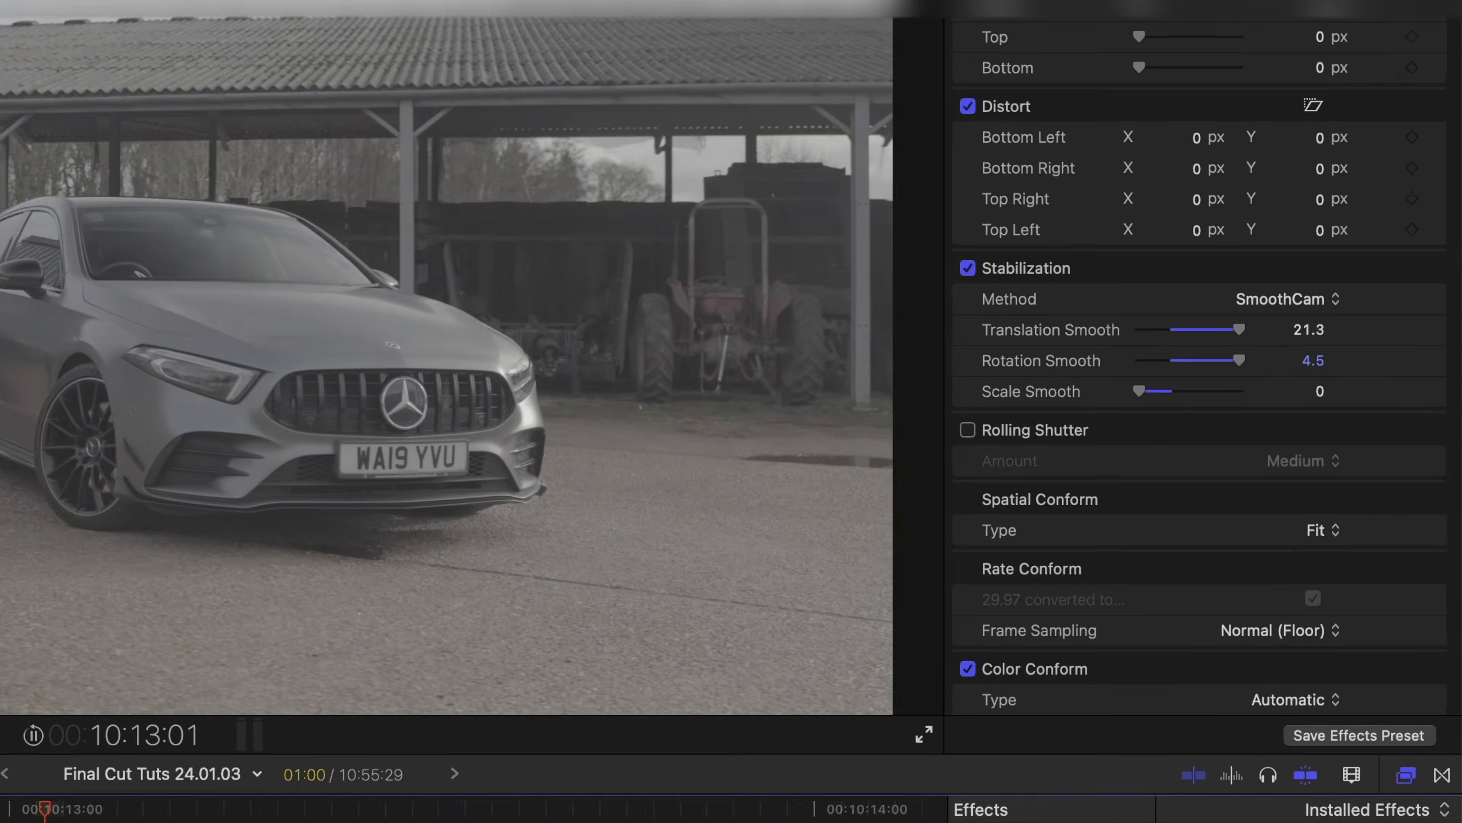
Step: Play back the stabilized clip, then turn Stabilization off to compare
key(space)
key(space)
key(space)
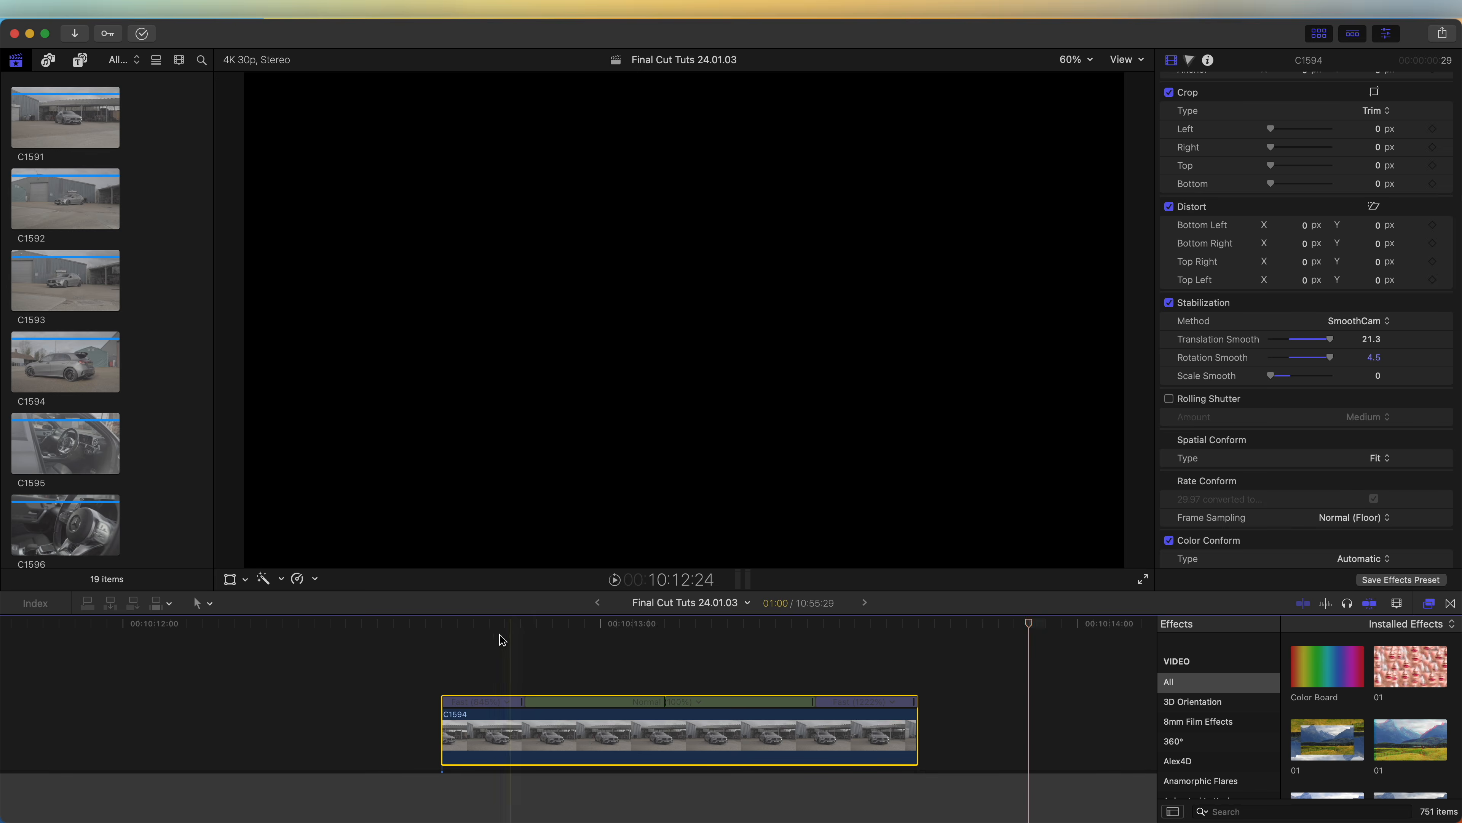
key(space)
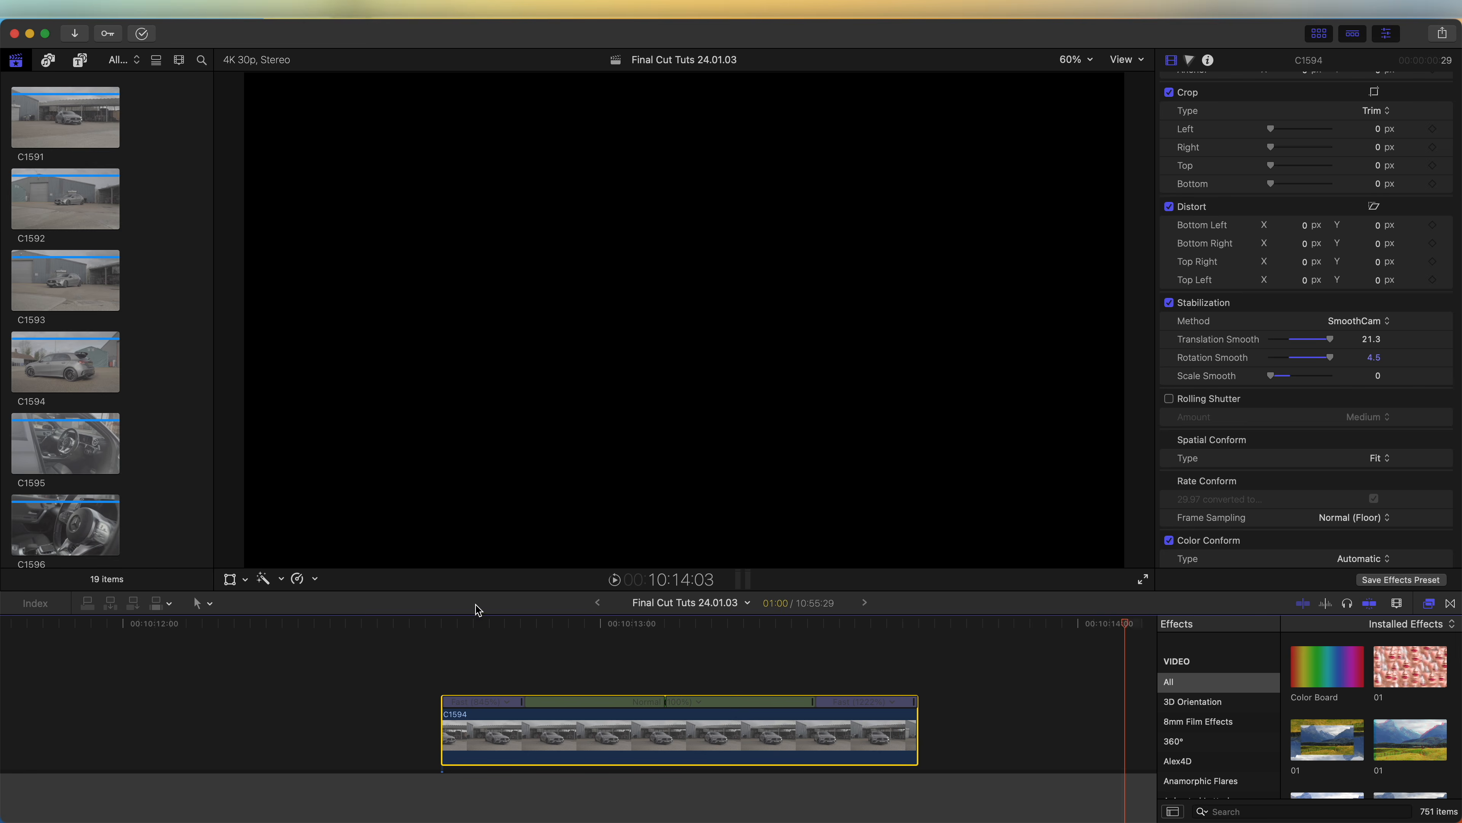
key(space)
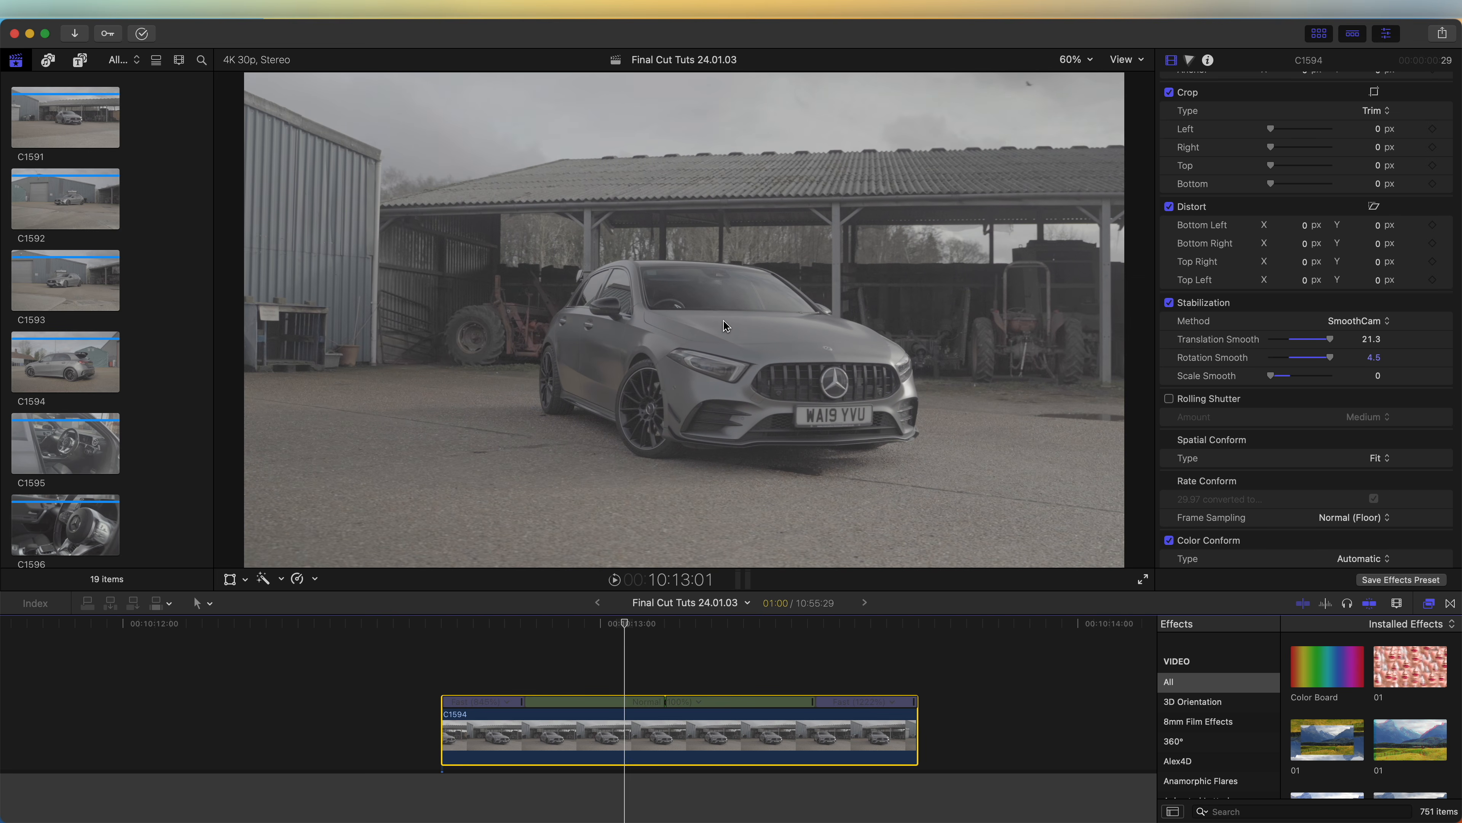
click(1169, 303)
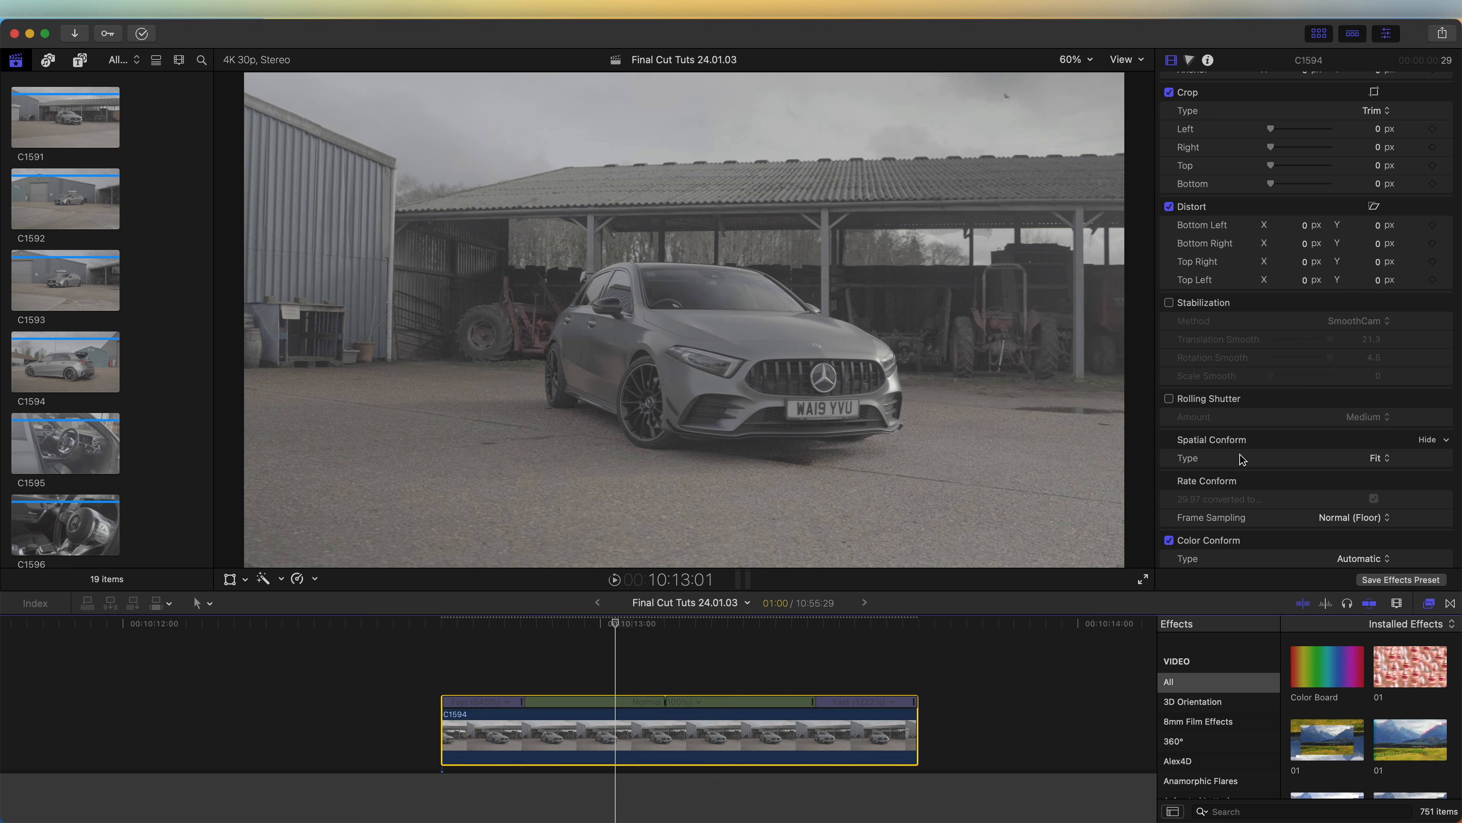
Step: Apply the FCPX Stabilizer 2.0 (4K) effect from the Pixel Film Studios category to clip C1594
click(1428, 603)
click(1429, 602)
scroll(1246, 691, down, 5)
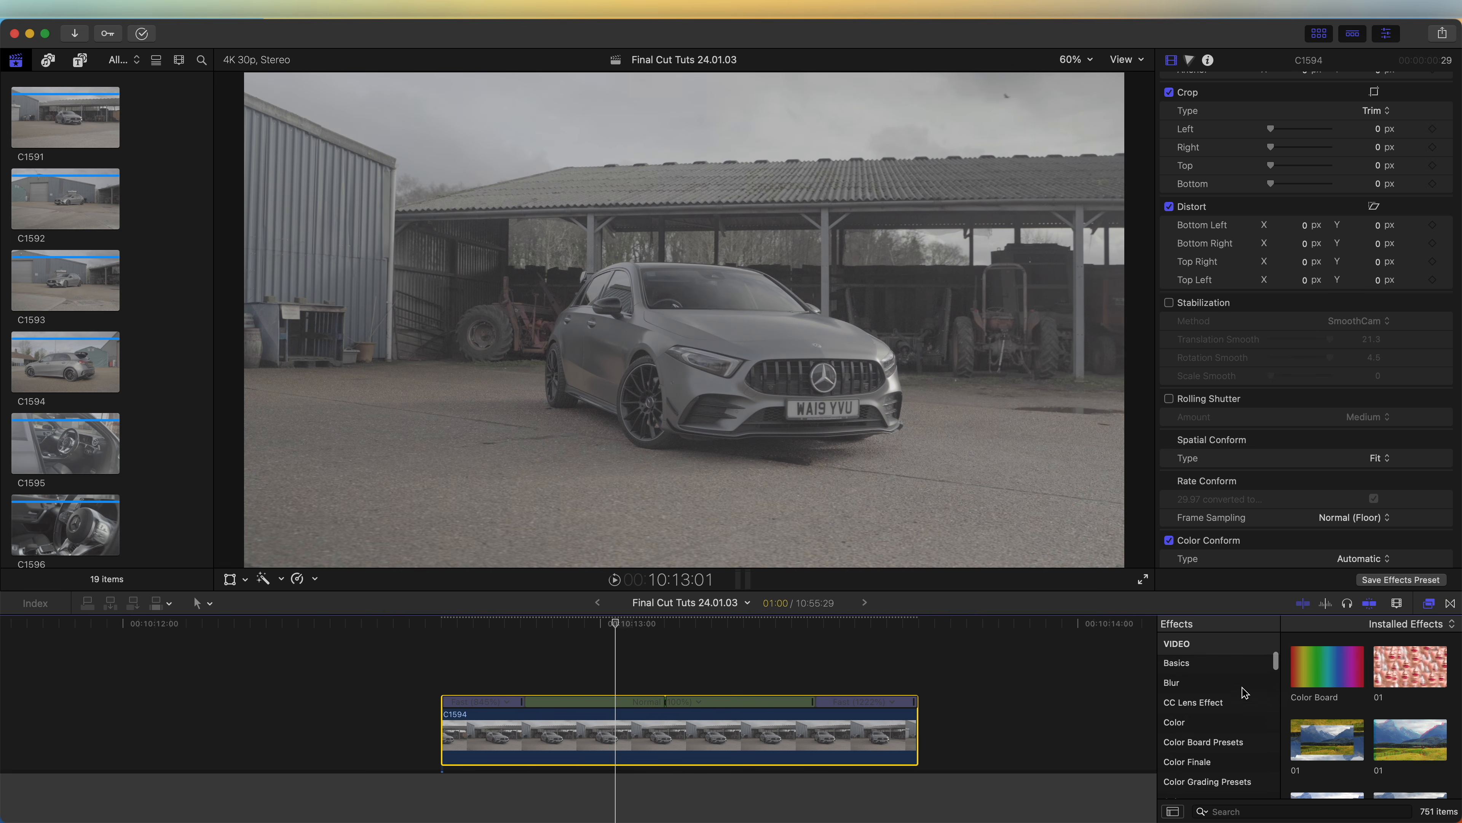
scroll(1245, 692, down, 5)
click(1246, 727)
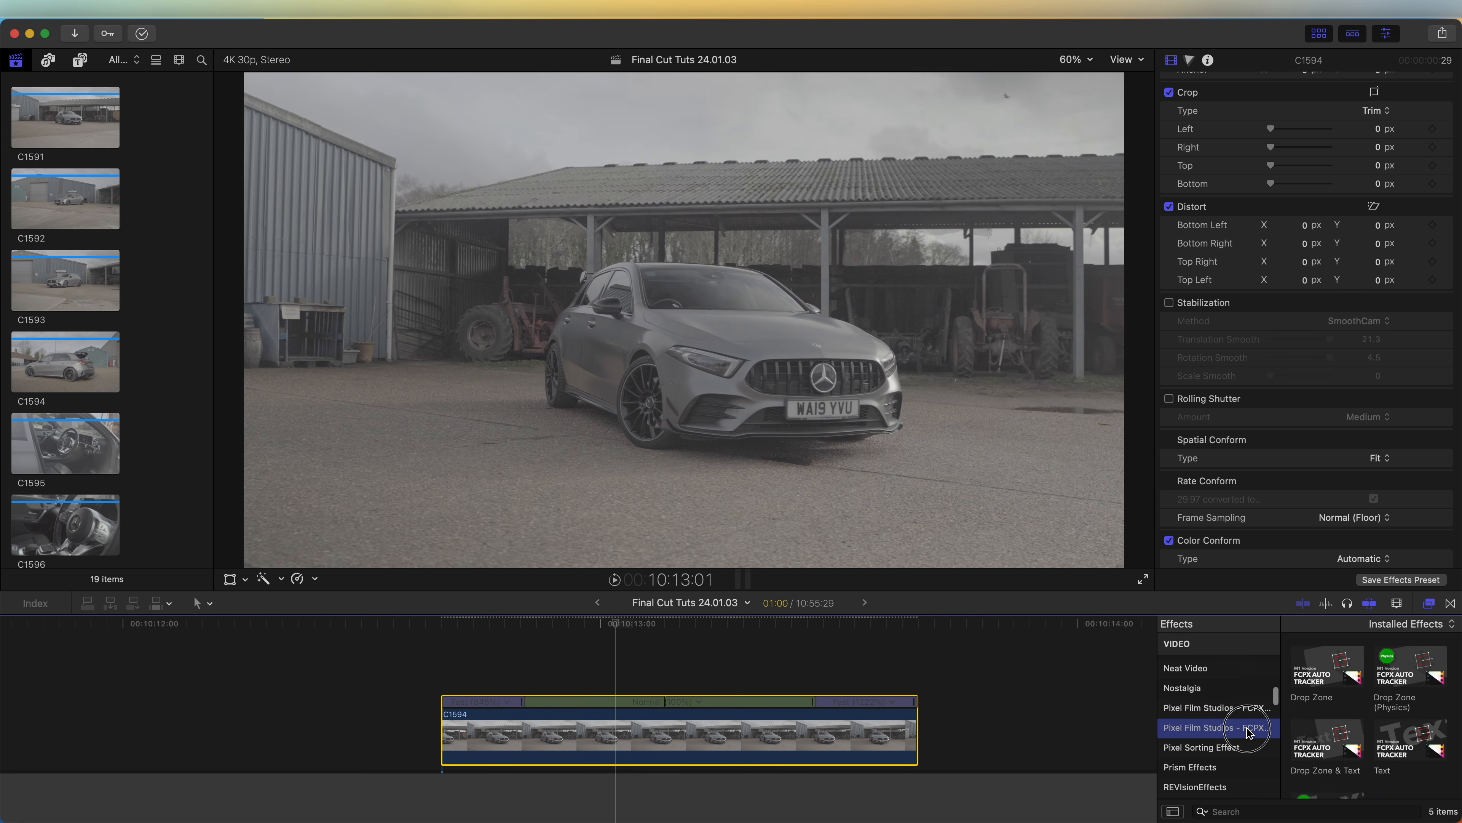
drag(1407, 681, 649, 733)
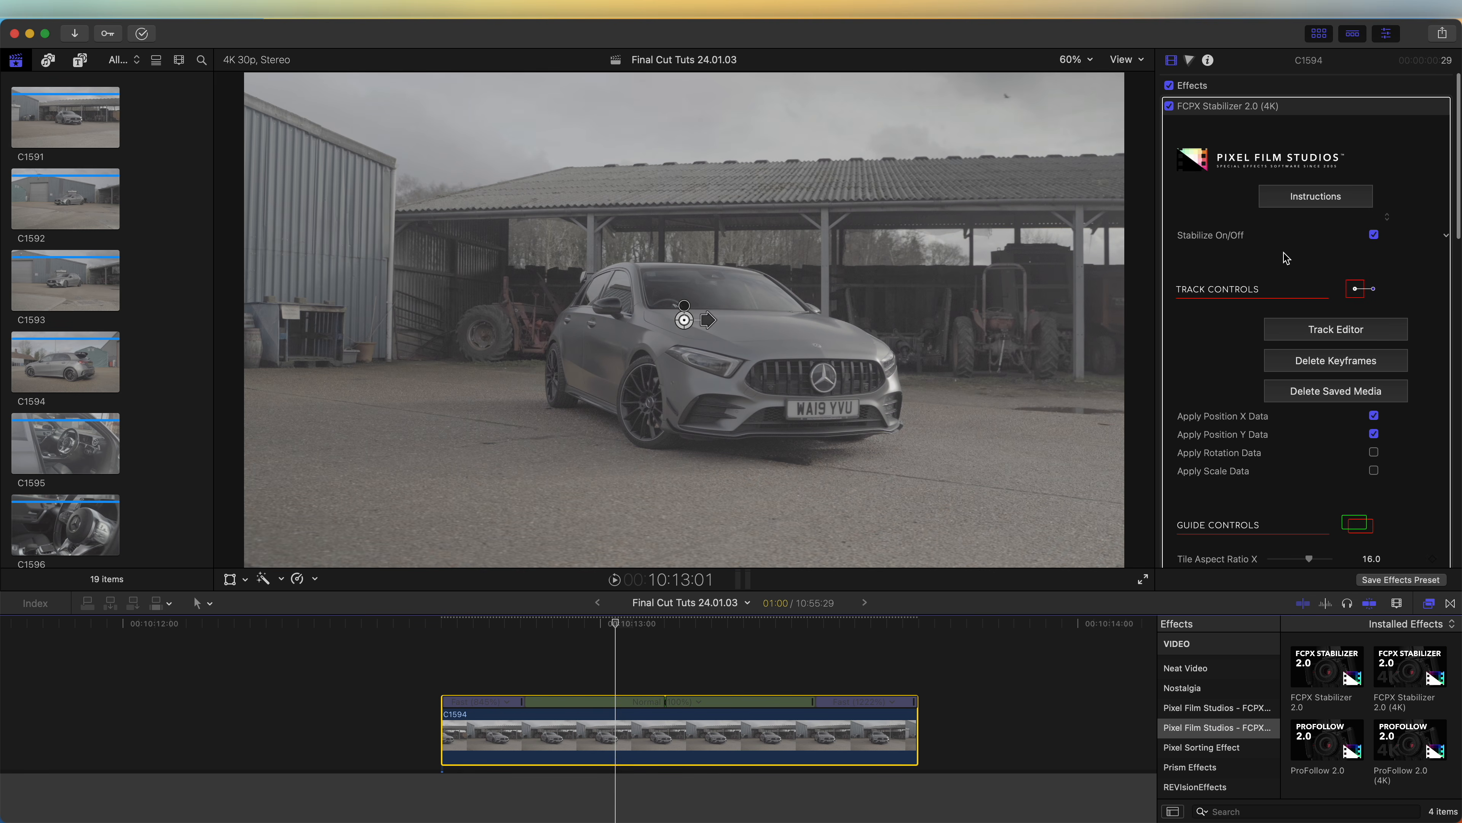
Step: Open the stabilizer's Track Editor, set the tracking region on the car and track it forward
click(1317, 331)
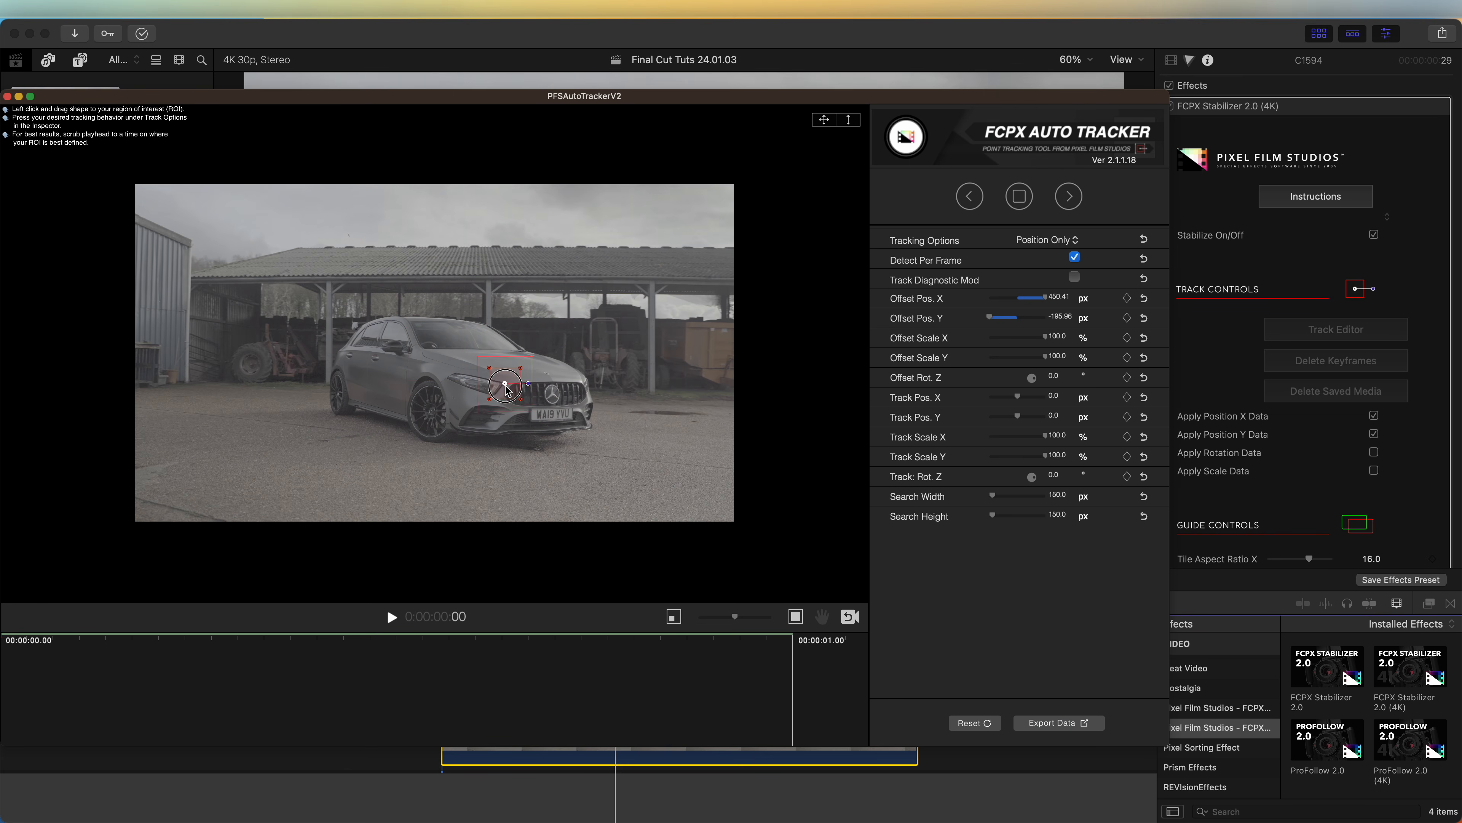
drag(651, 641, 19, 645)
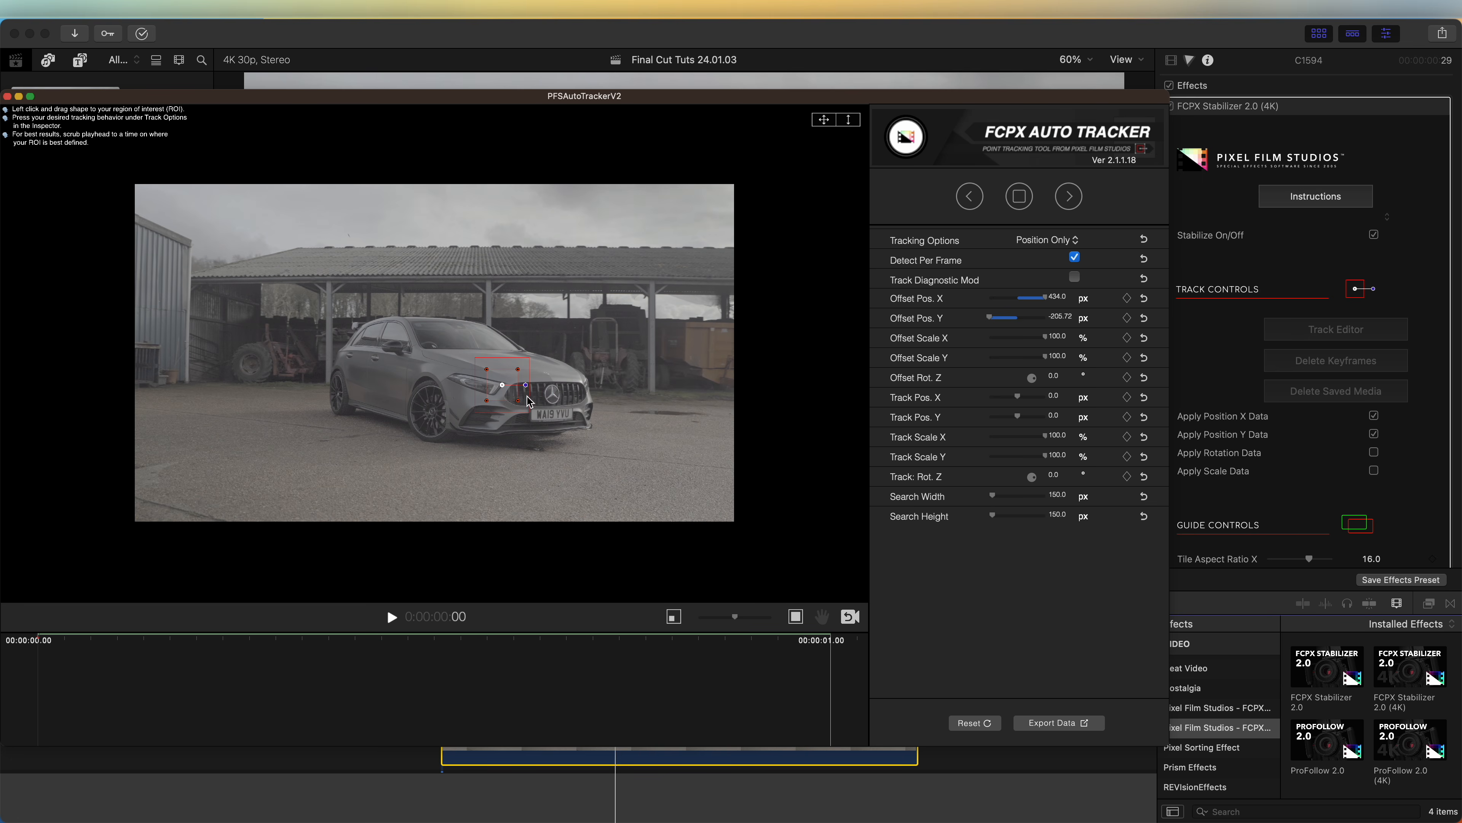
click(1070, 198)
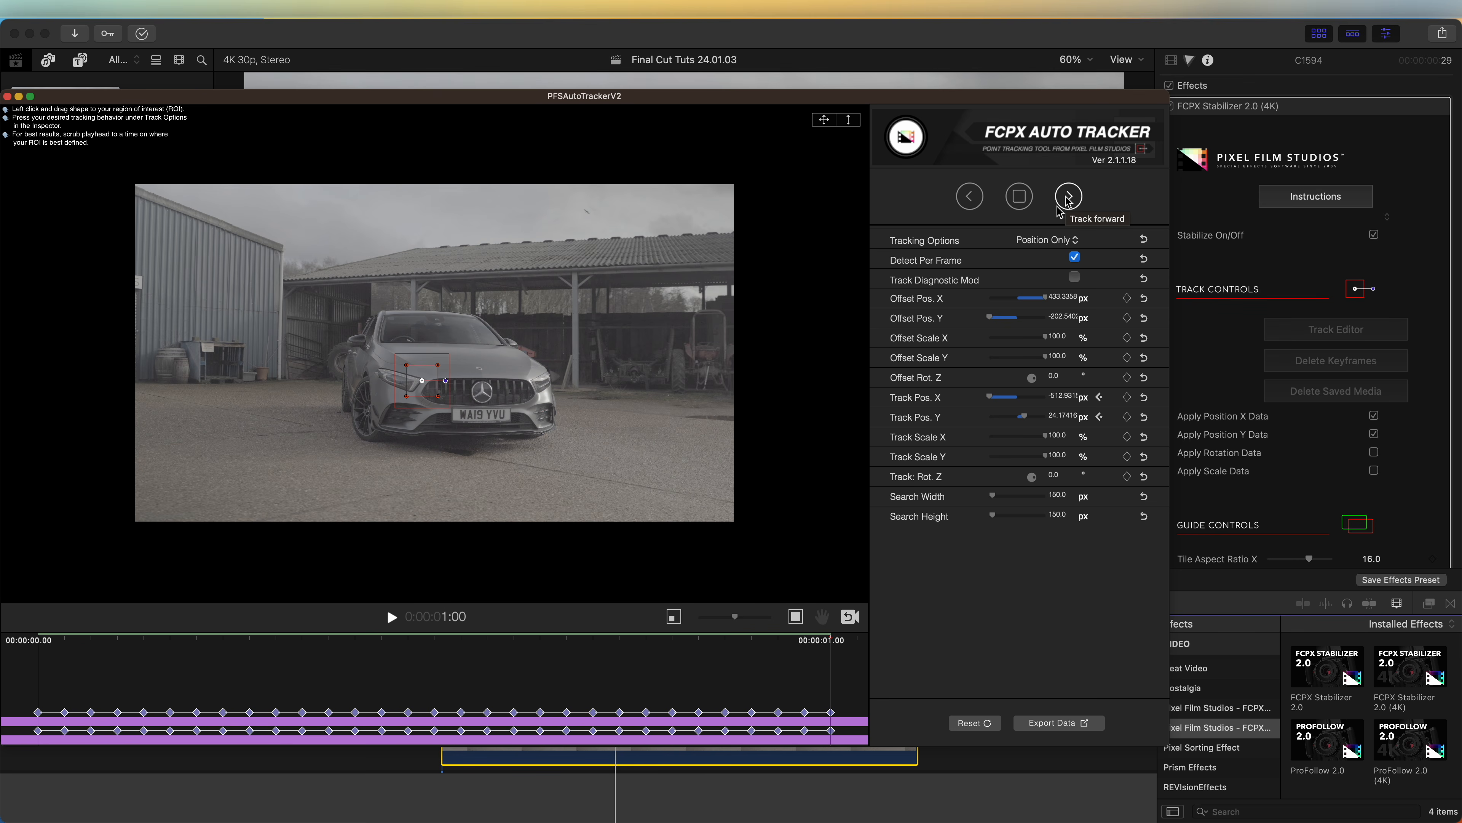
Step: Export the tracking data back to the clip and play back the stabilized result
drag(804, 644, 866, 700)
click(1047, 725)
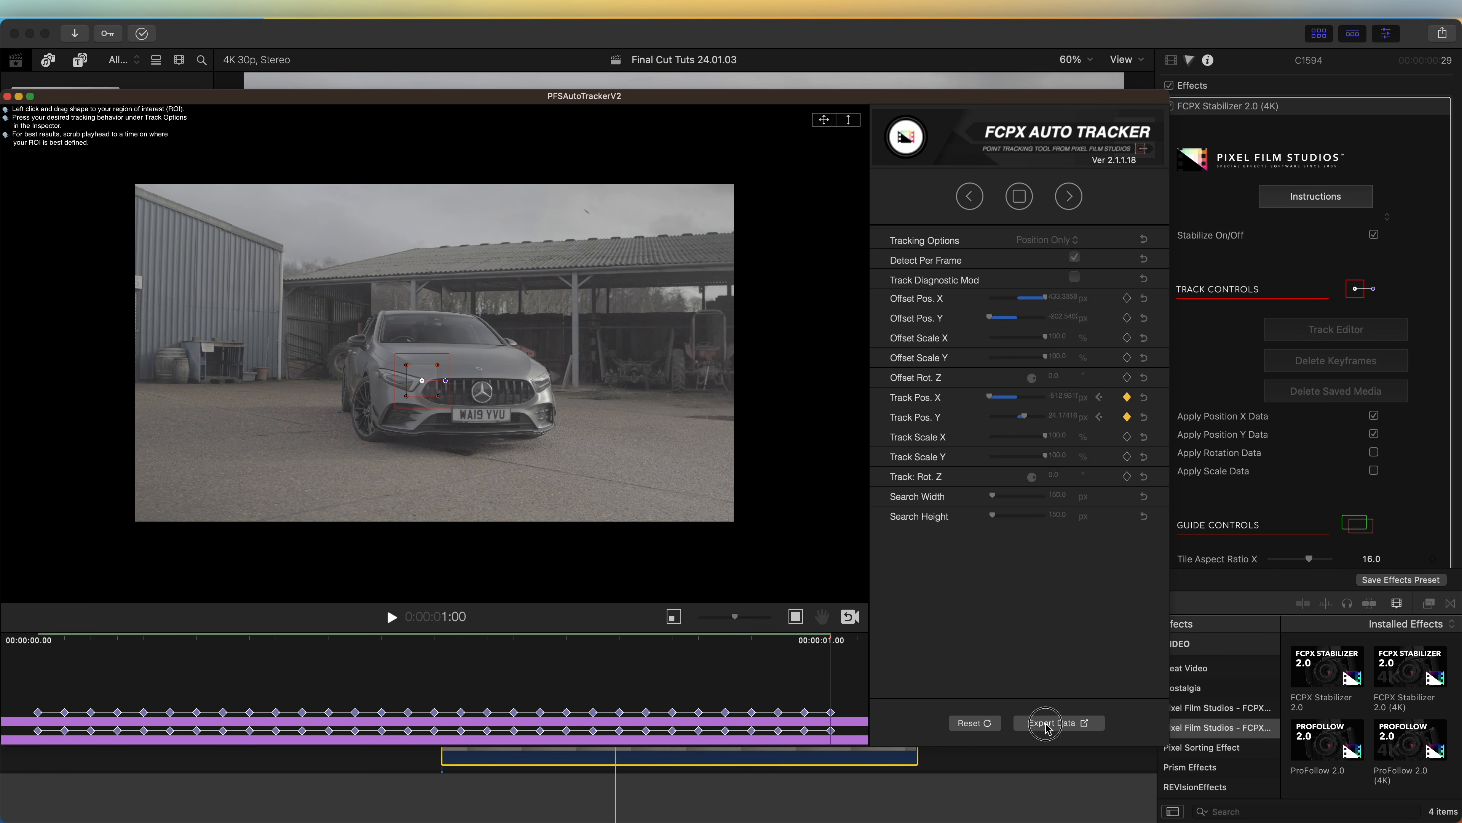
click(593, 468)
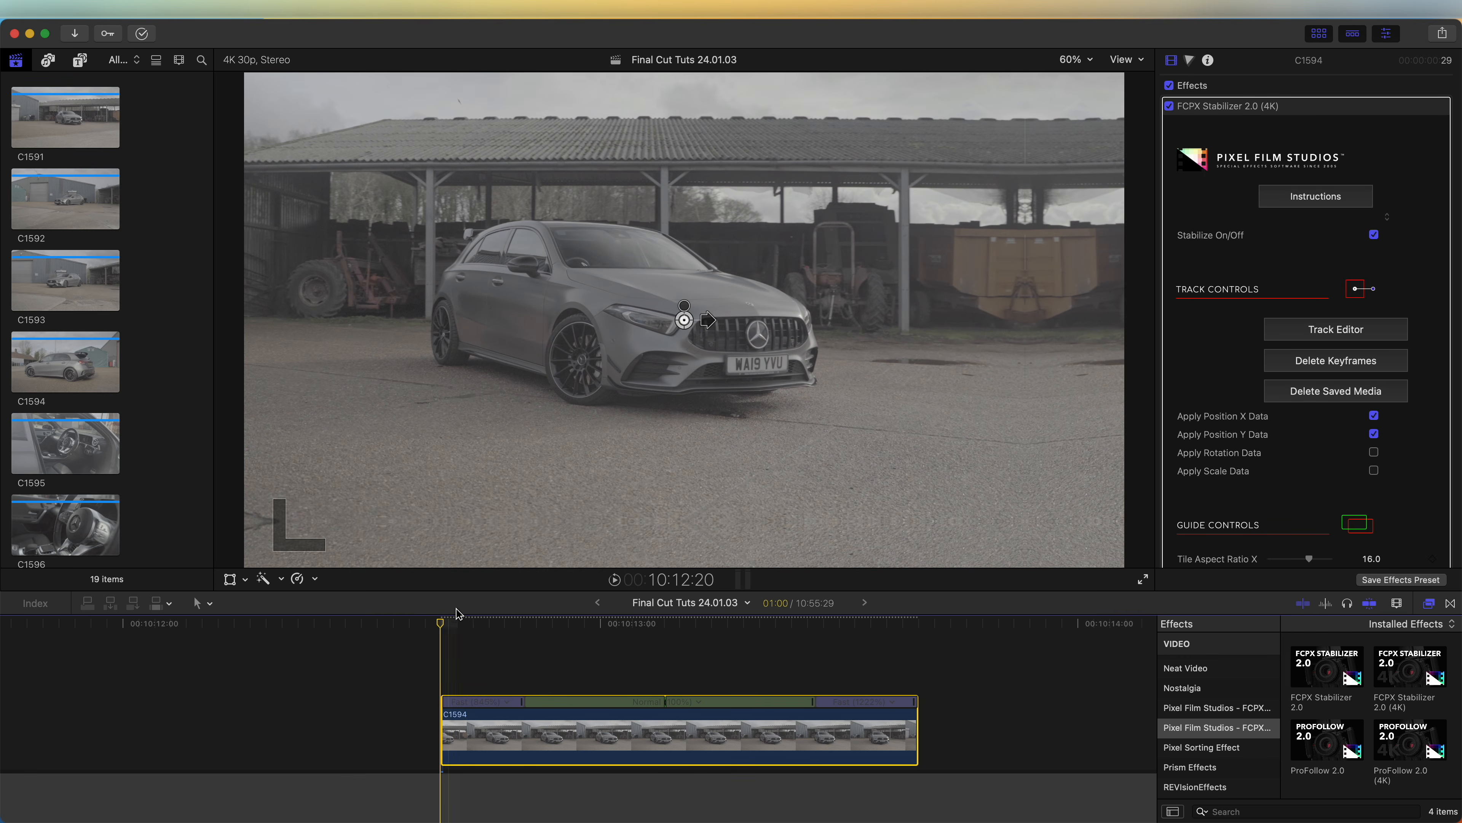
key(space)
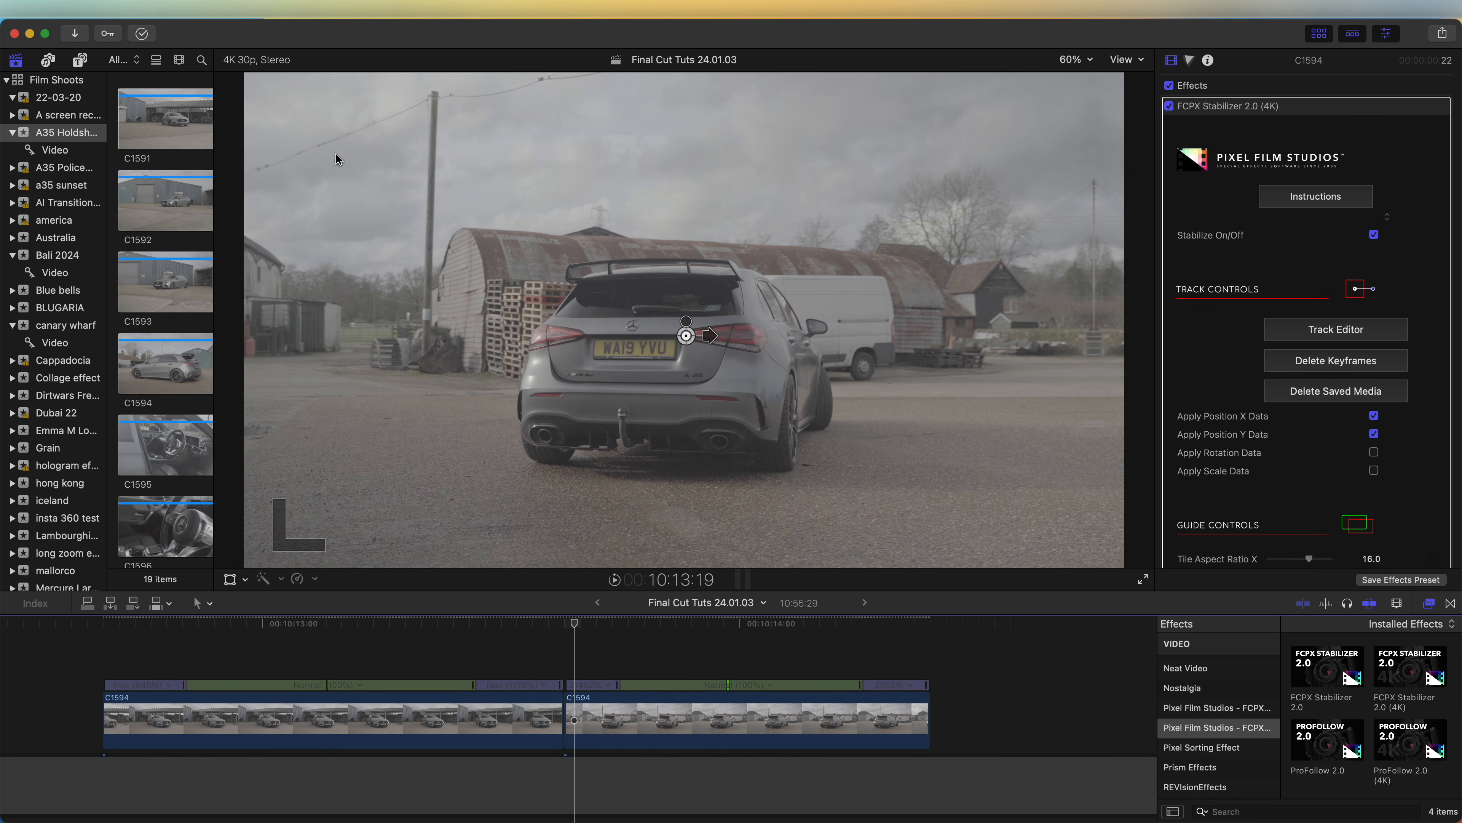
Step: Place the Moderate Motion Blur 2 title across the cut between the two C1594 clips and play it back
click(79, 61)
click(70, 311)
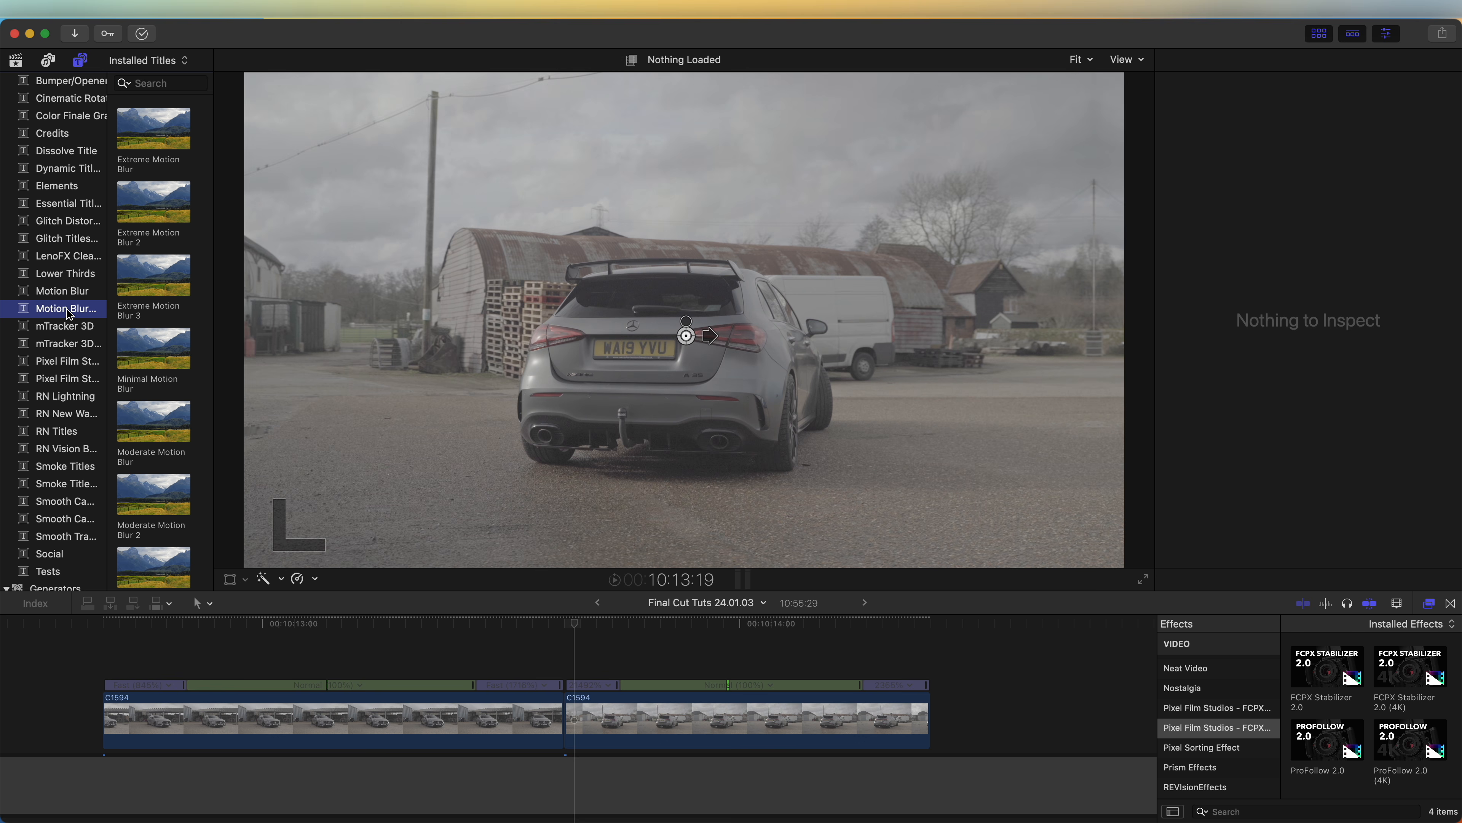
scroll(177, 399, down, 1)
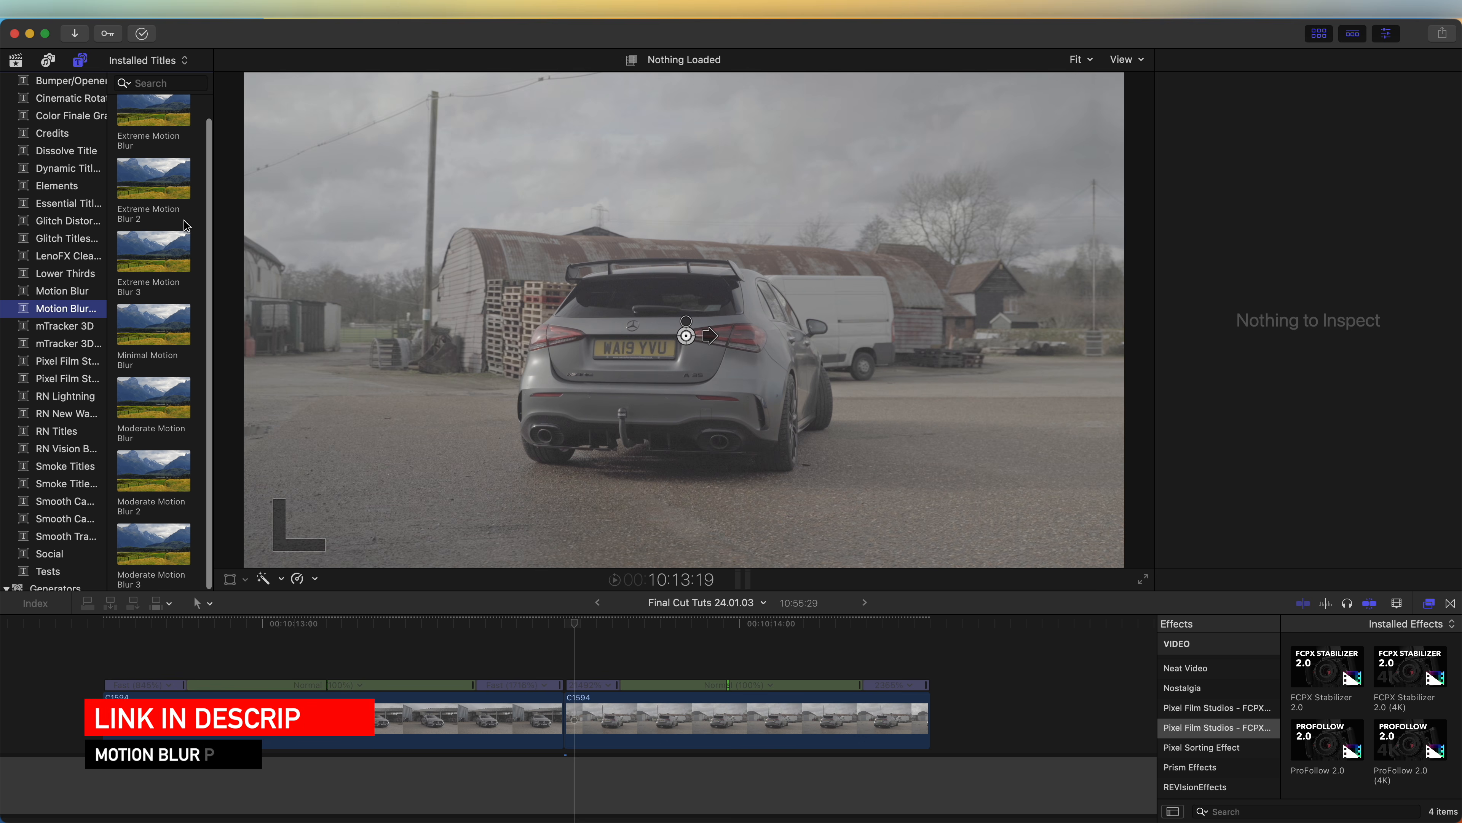
drag(155, 470, 624, 671)
key(alt+])
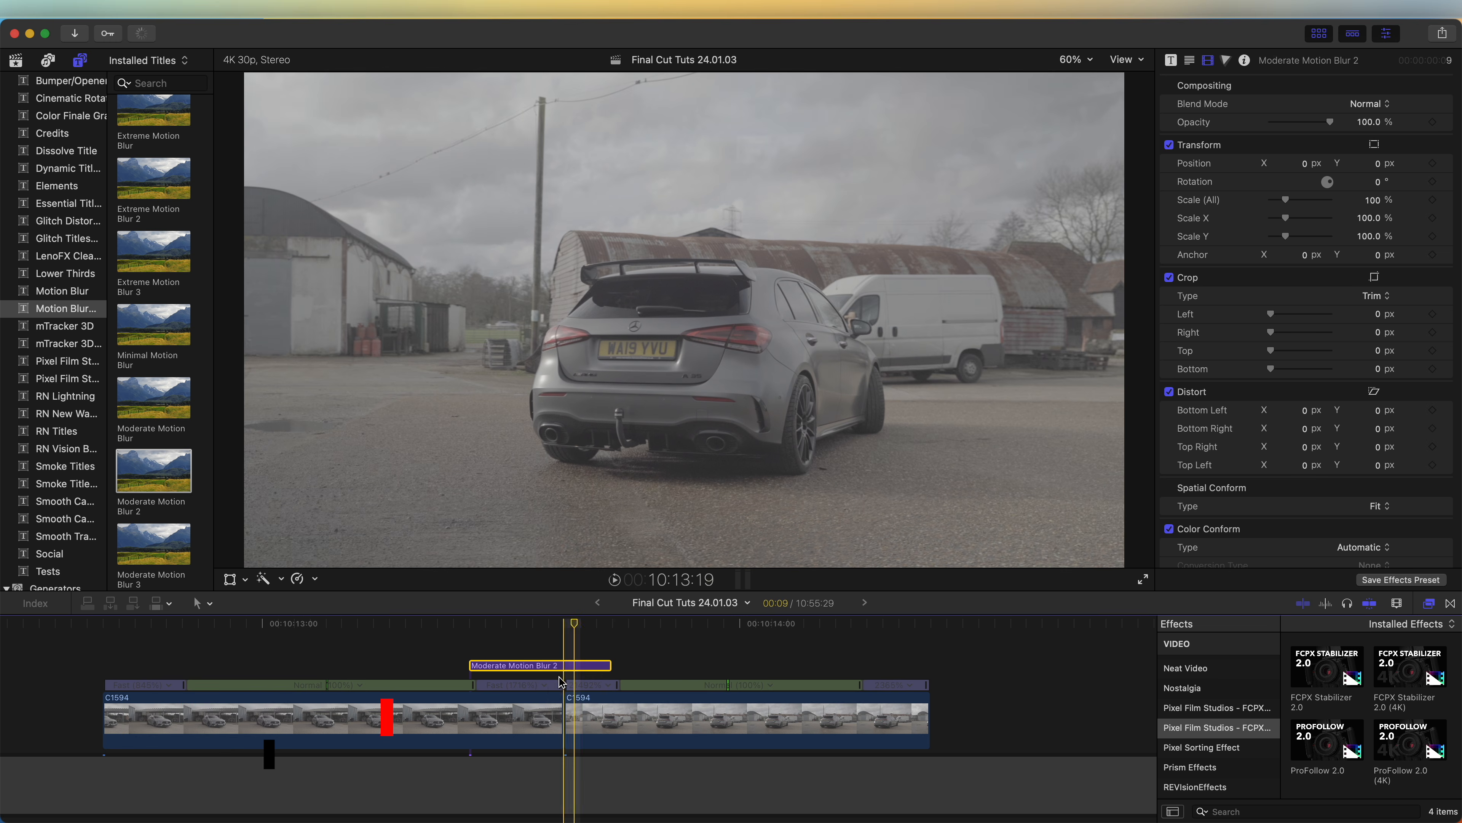
drag(523, 668, 539, 667)
click(556, 623)
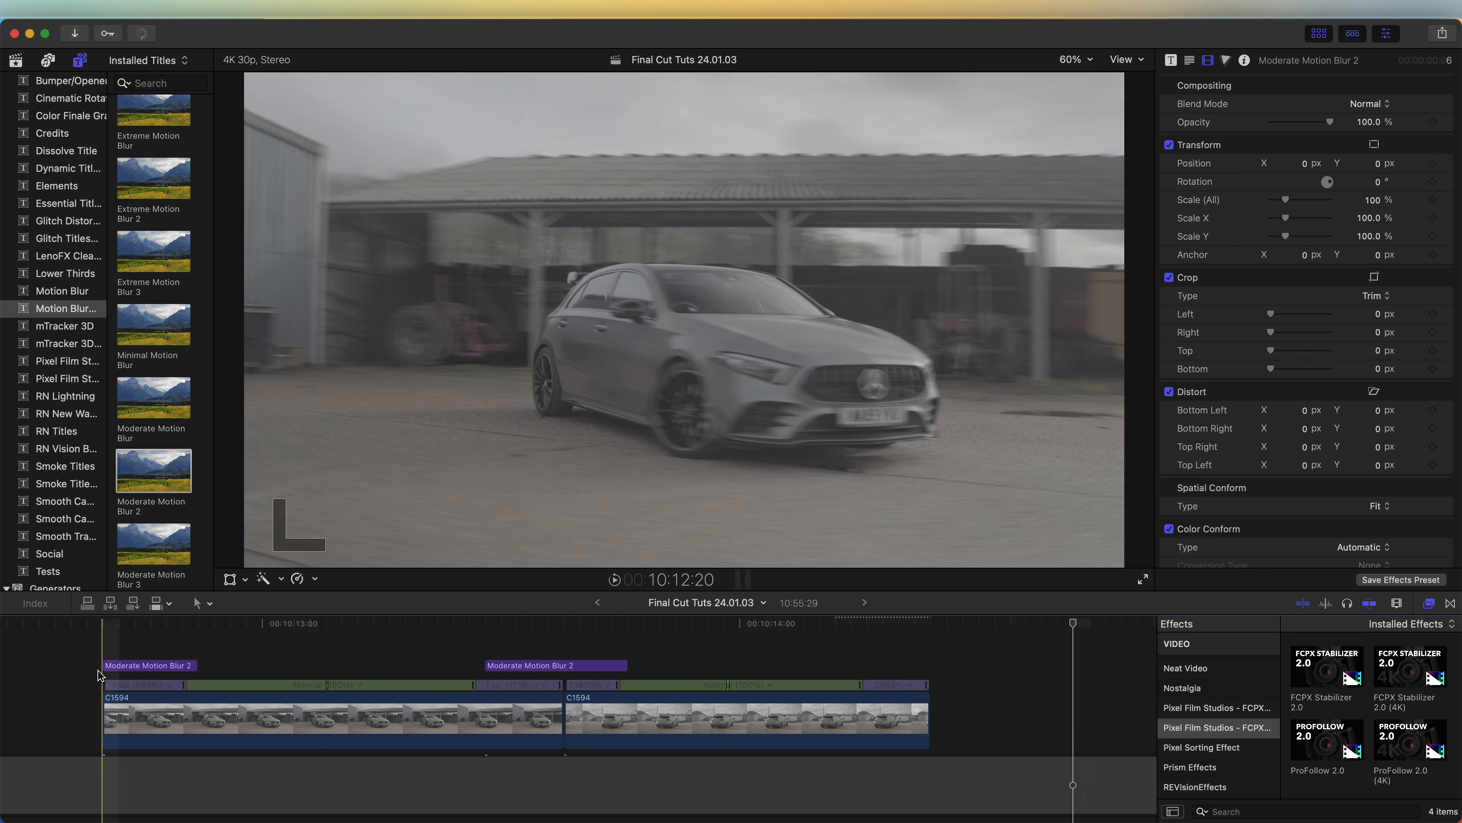
key(space)
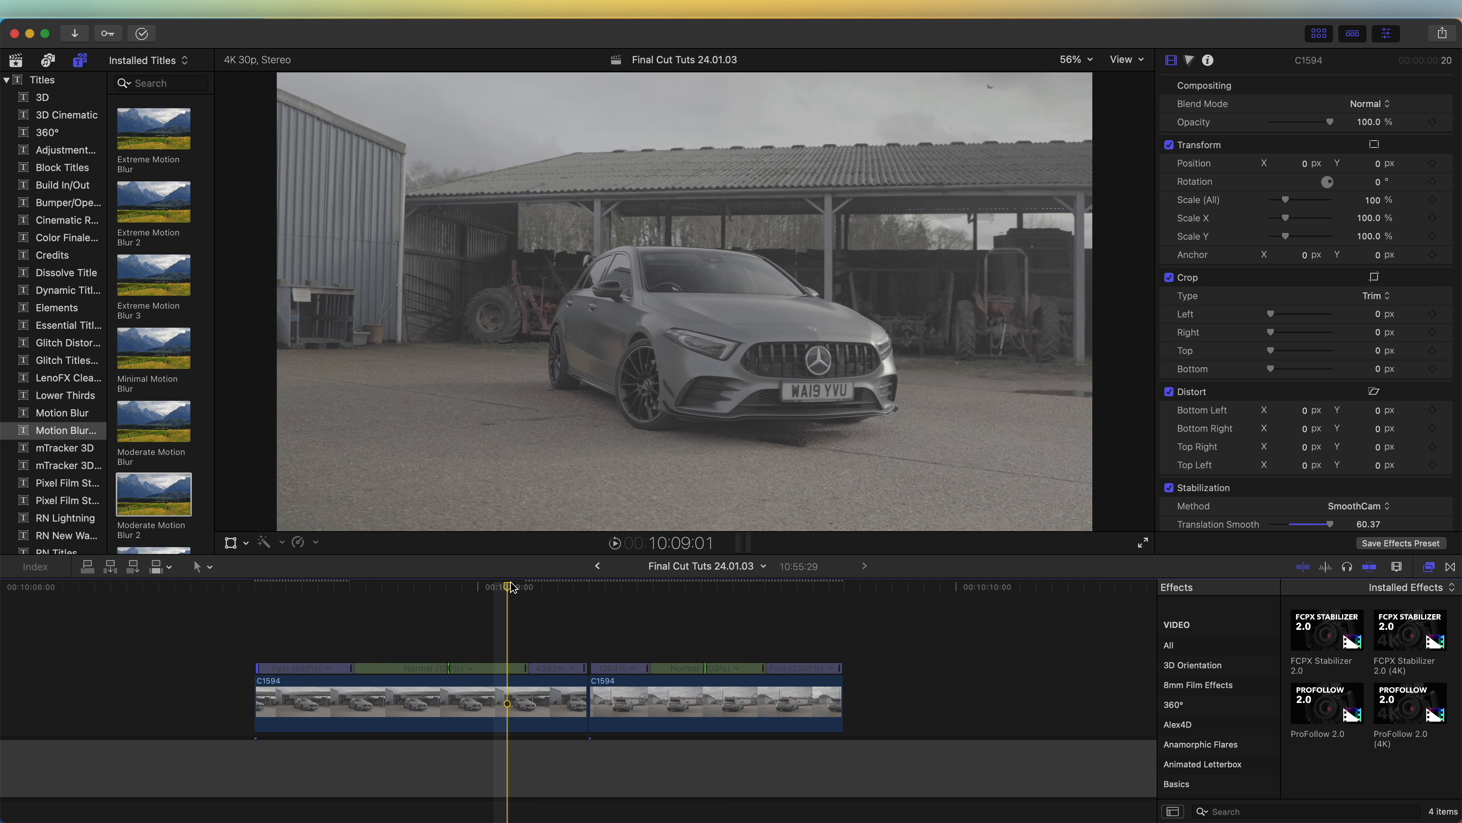
Step: Add an Adjustment Layer above the clips, extending across the timeline
click(65, 150)
drag(154, 128, 258, 647)
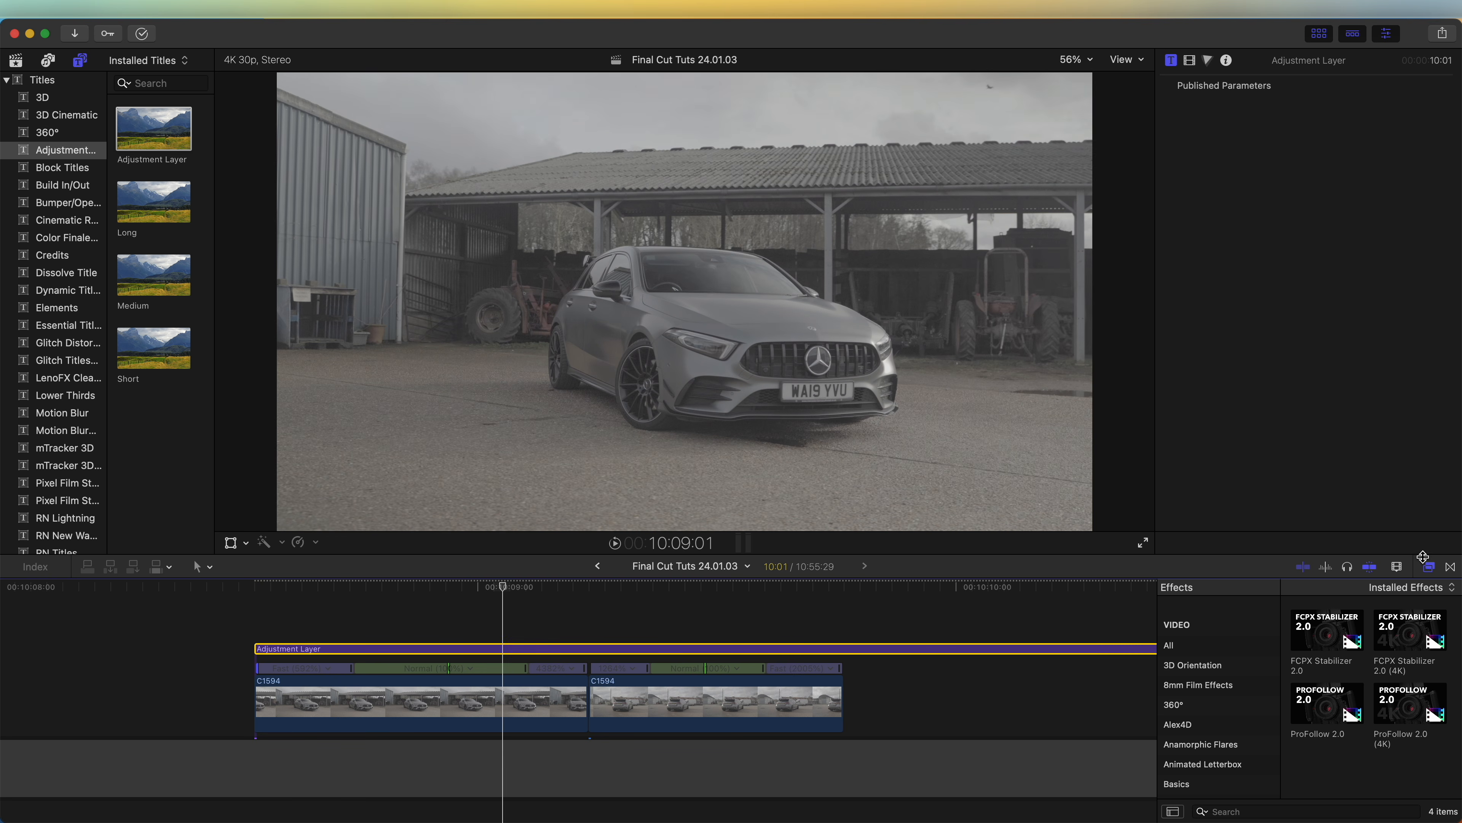
Step: Apply the RSMB effect from REVisionEffects to the adjustment layer and play the timeline
scroll(1204, 707, down, 10)
click(1195, 645)
drag(1327, 629, 541, 642)
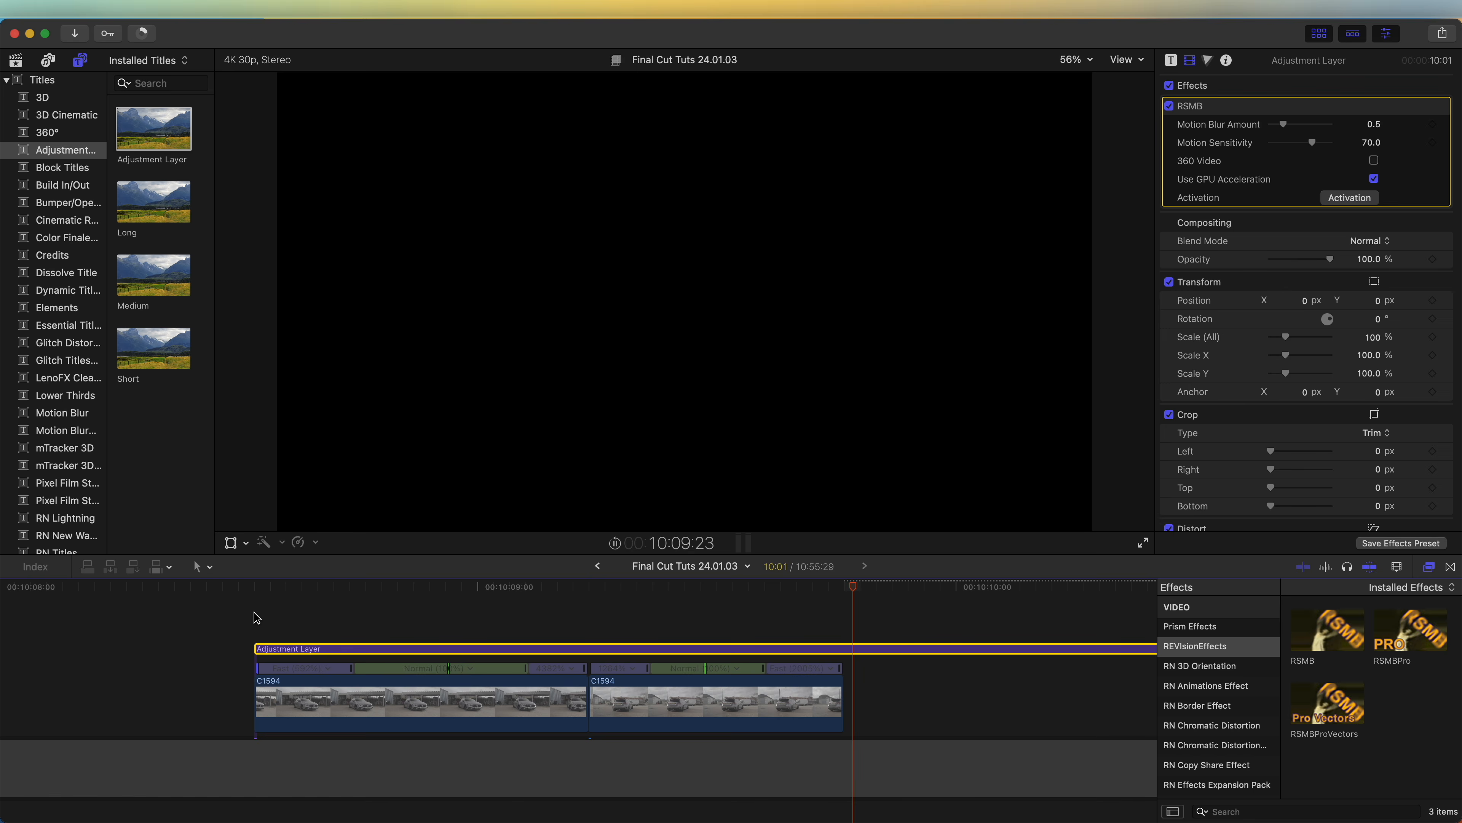
key(space)
key(space)
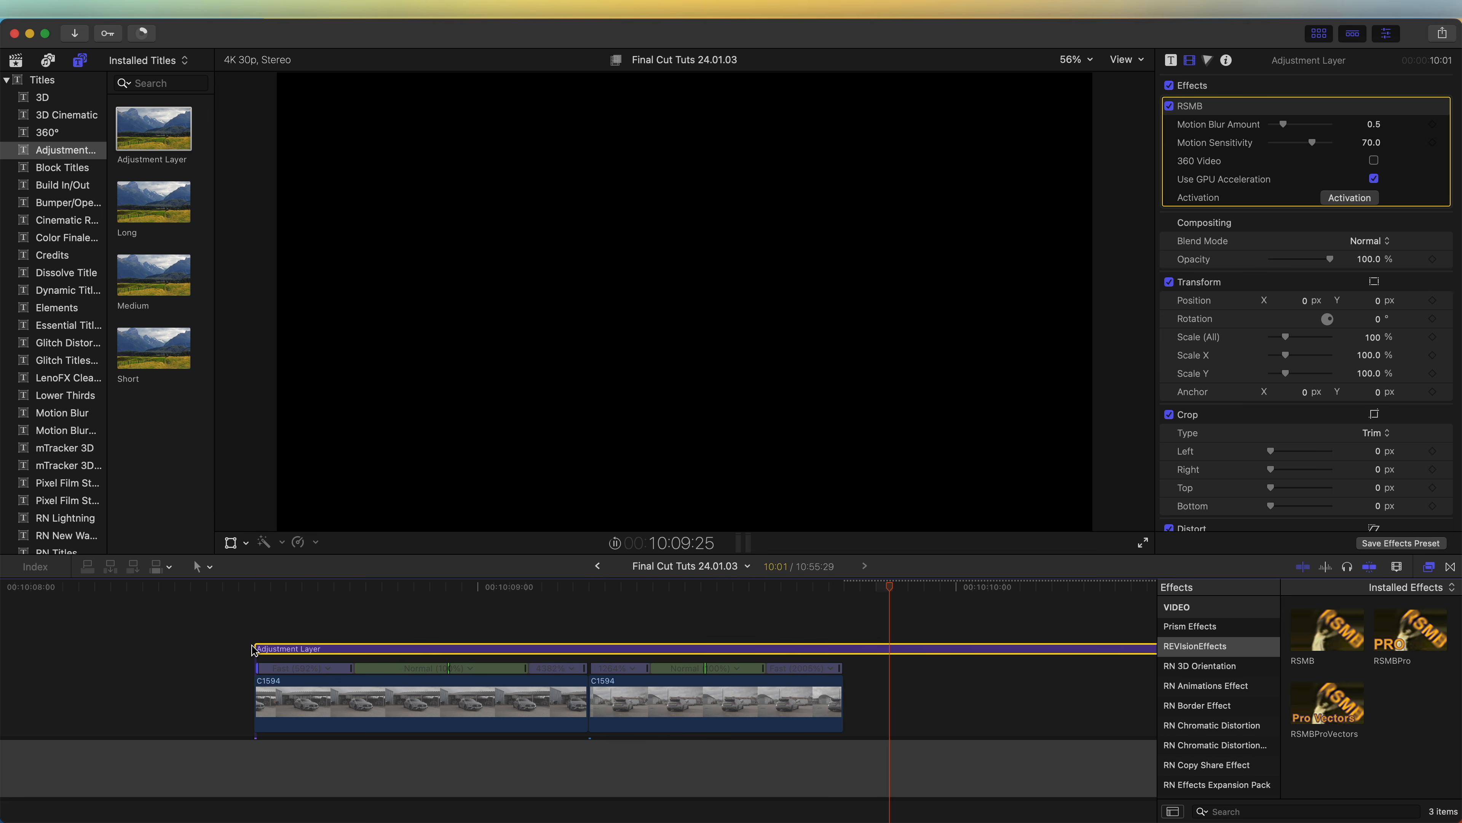